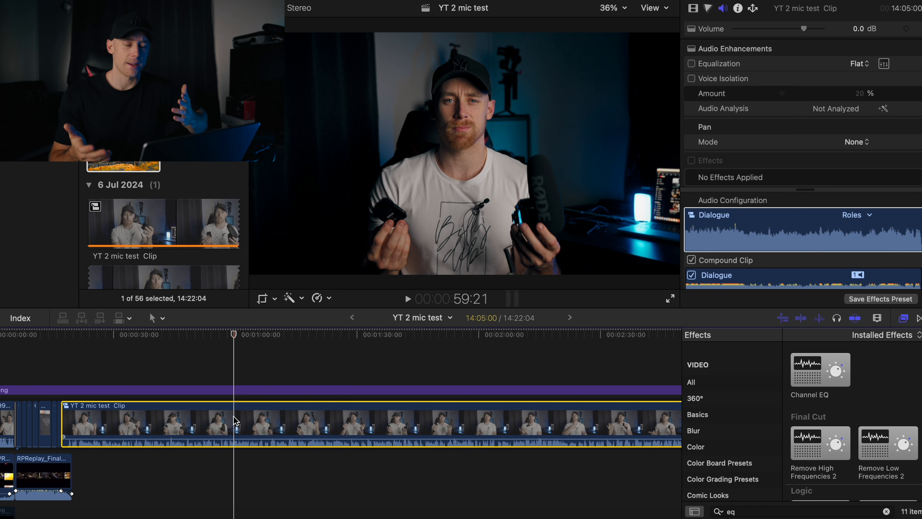
Open the YT 2 mic test compound clip, inspect the cuts inside it, and return to the main timeline
{"action": "double_click", "coordinate": [236, 428]}
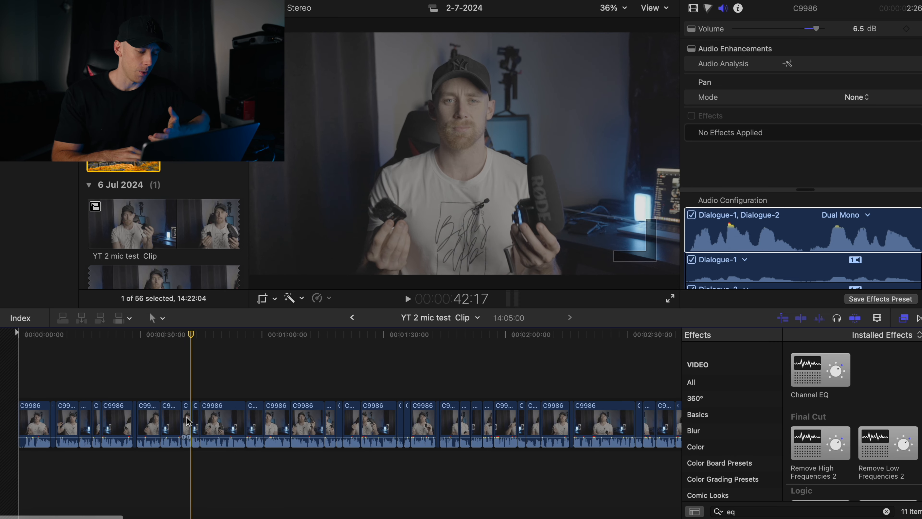
{"action": "left_click", "coordinate": [187, 421]}
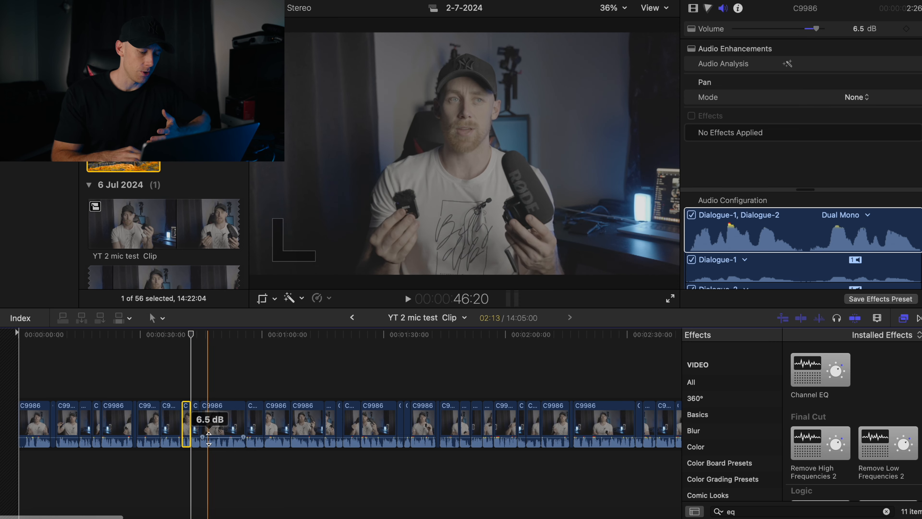
{"action": "left_click", "coordinate": [351, 317]}
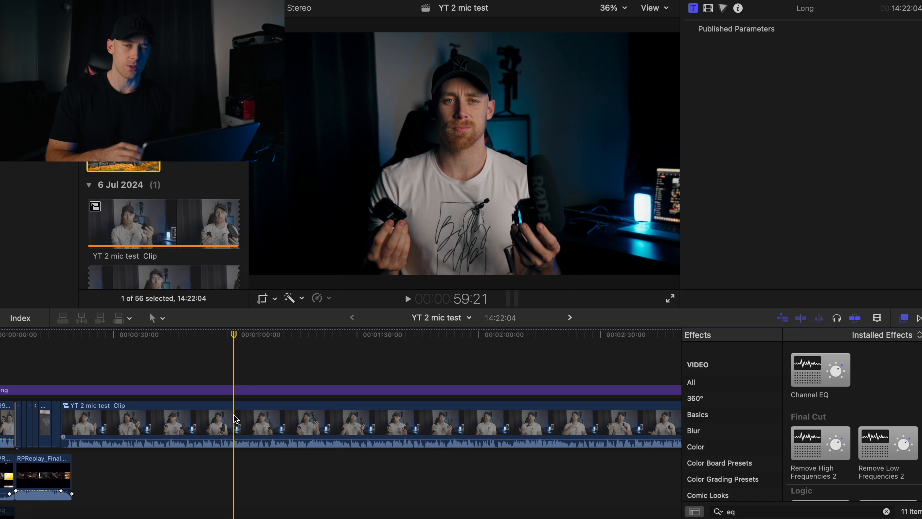
Enable Voice Isolation at 20% on the YT 2 mic test compound clip and compare playback with it off and on
{"action": "left_click", "coordinate": [236, 420]}
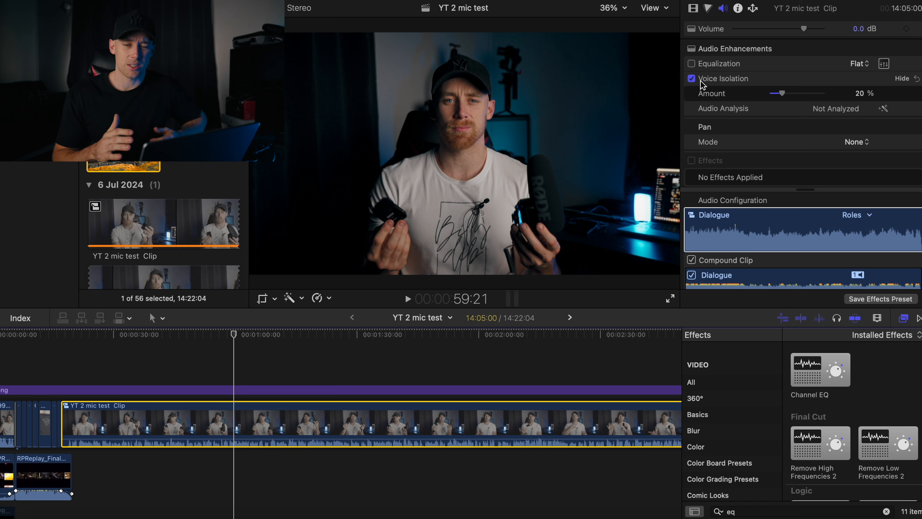
{"action": "left_click", "coordinate": [219, 415]}
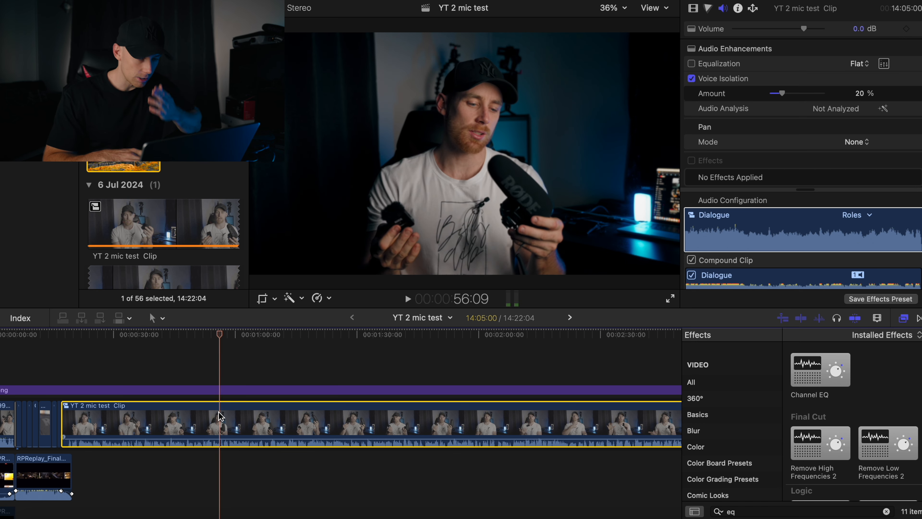
{"action": "key", "text": "space"}
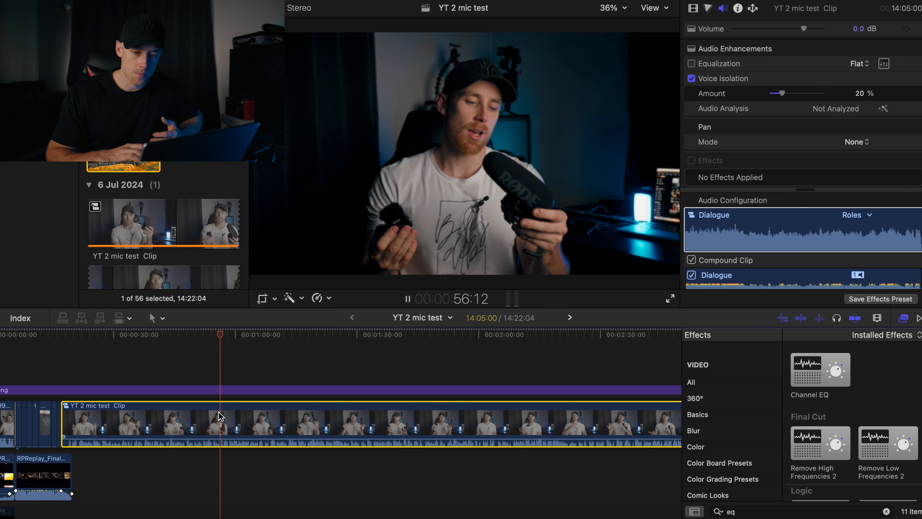
{"action": "left_click", "coordinate": [691, 79]}
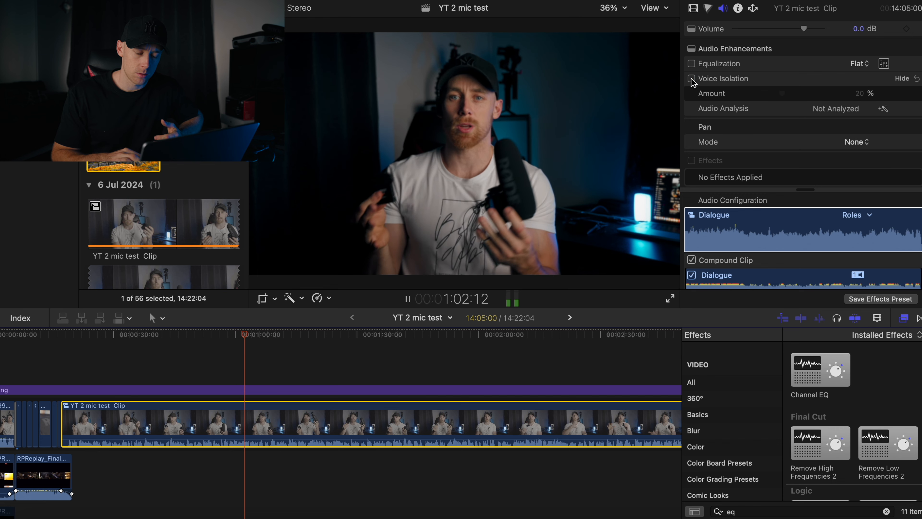
{"action": "left_click", "coordinate": [691, 79]}
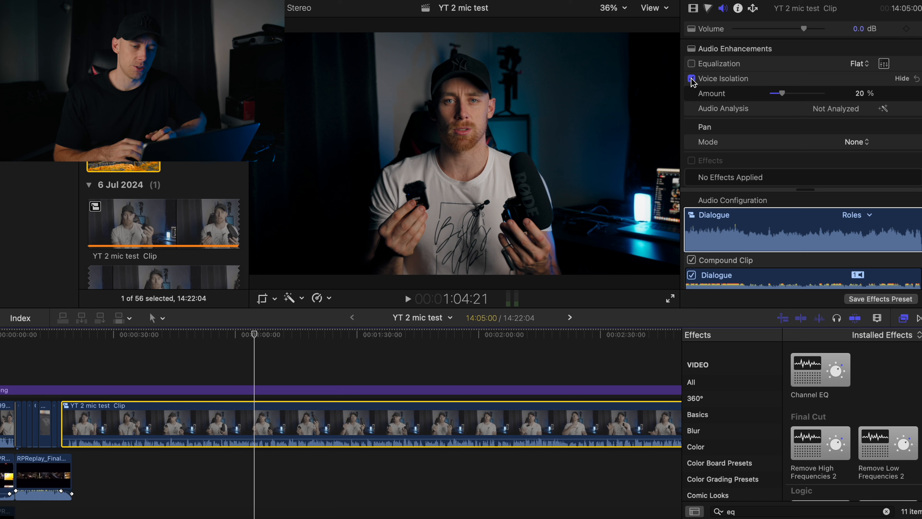
Apply the Channel EQ effect to the YT 2 mic test compound clip
{"action": "left_click", "coordinate": [771, 406]}
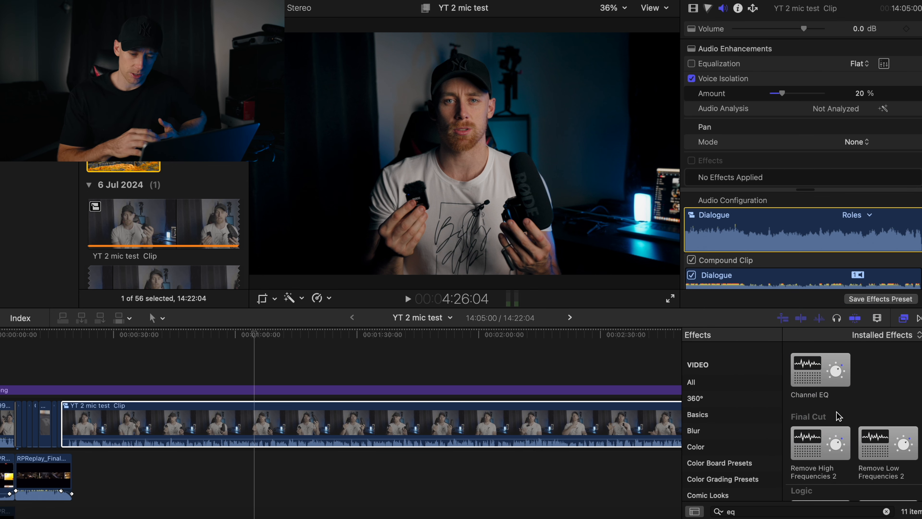
{"action": "left_click", "coordinate": [823, 368]}
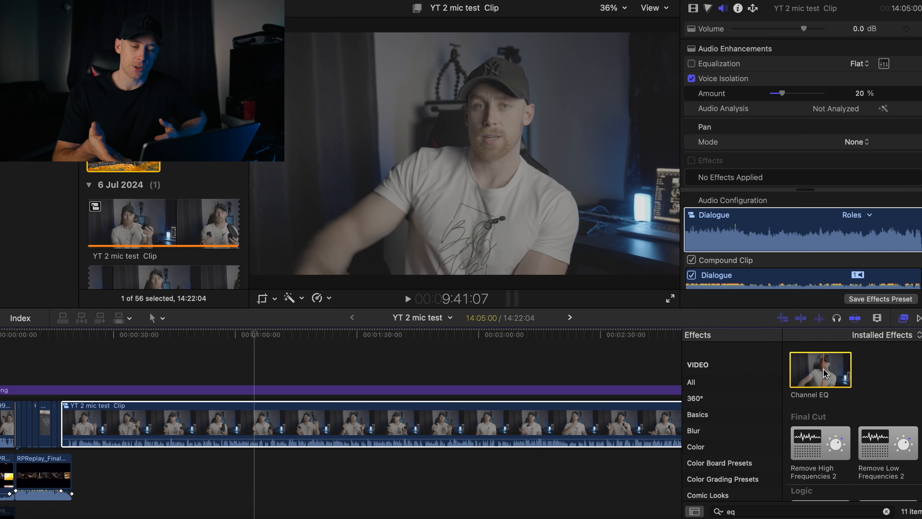
{"action": "left_click_drag", "start_coordinate": [823, 368], "coordinate": [256, 423]}
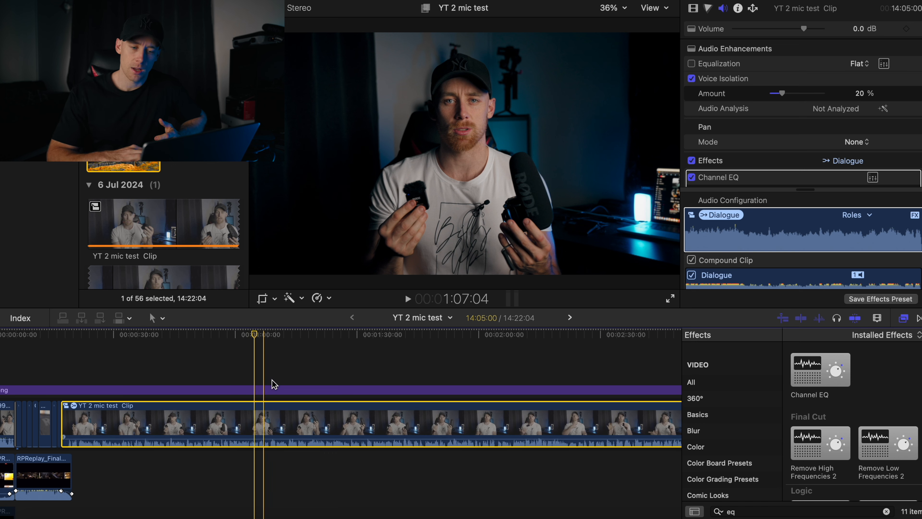
{"action": "scroll", "coordinate": [801, 111], "scroll_direction": "down", "scroll_amount": 3}
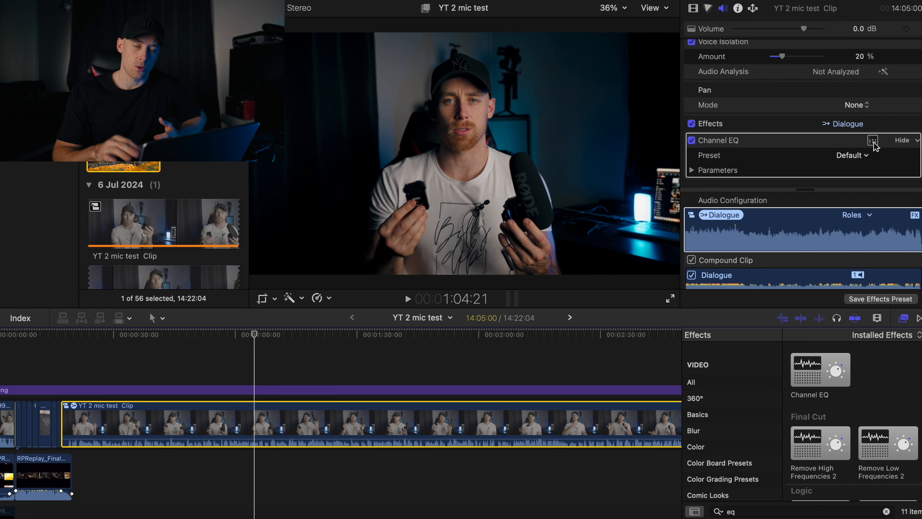
Open the Channel EQ editor, move and enlarge it over the viewer, and turn on the Analyzer for playback
{"action": "left_click", "coordinate": [873, 141]}
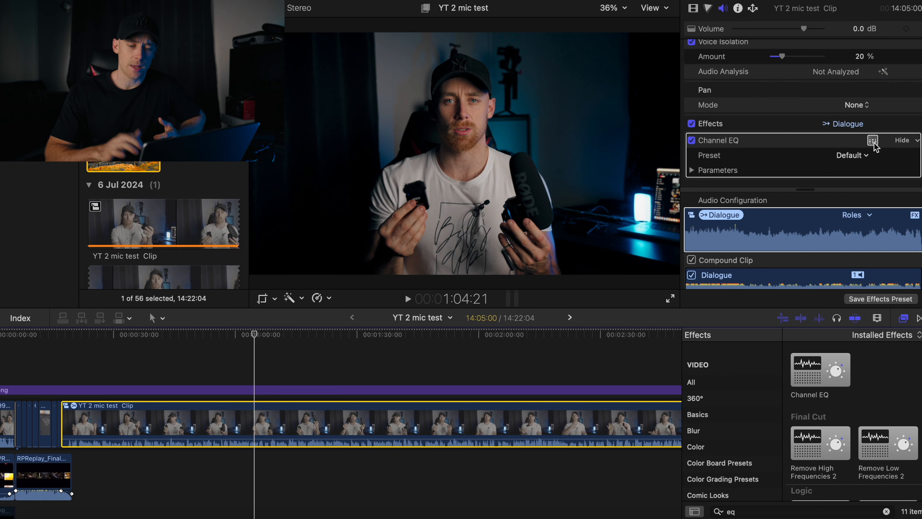
{"action": "left_click_drag", "start_coordinate": [315, 210], "coordinate": [449, 29]}
{"action": "left_click_drag", "start_coordinate": [681, 271], "coordinate": [711, 315]}
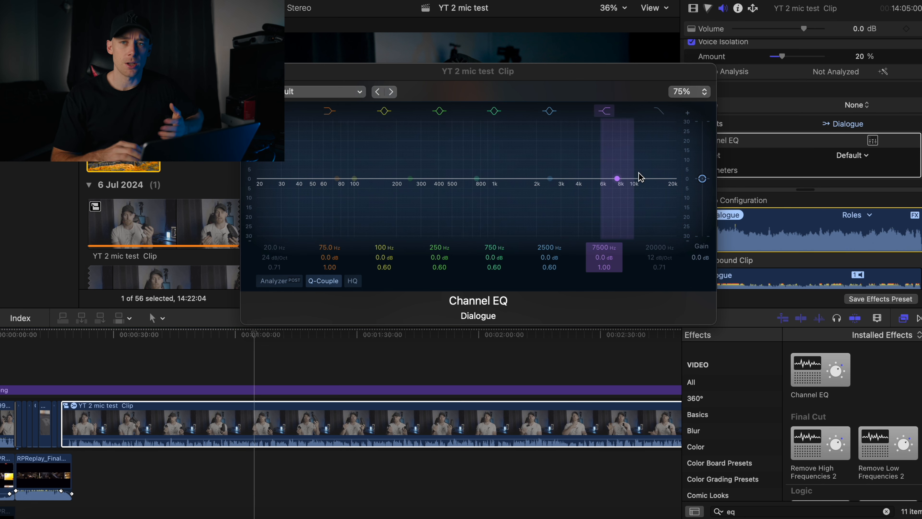
{"action": "left_click", "coordinate": [280, 281]}
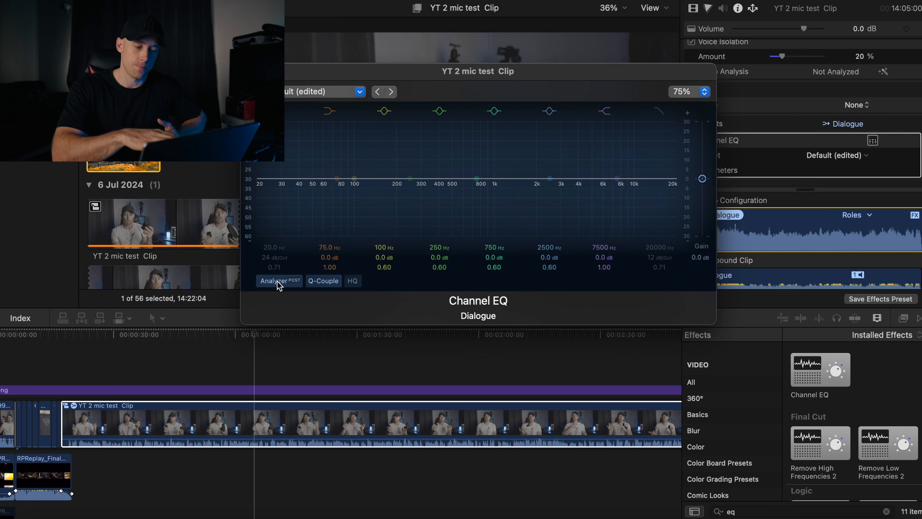
{"action": "key", "text": "space"}
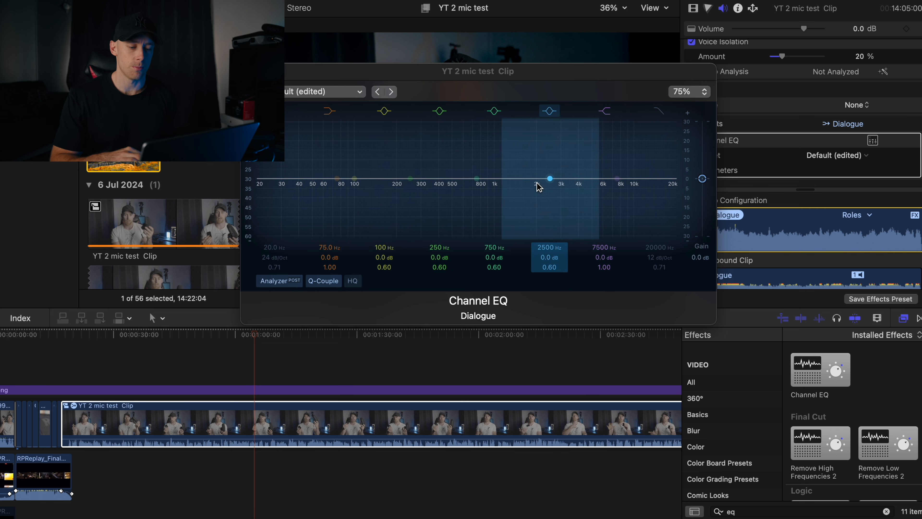
Set the EQ's high shelf to +2.8 dB at 1600 Hz and its low shelf to −24 dB at 52 Hz
{"action": "left_click_drag", "start_coordinate": [617, 179], "coordinate": [521, 176]}
{"action": "left_click", "coordinate": [187, 362]}
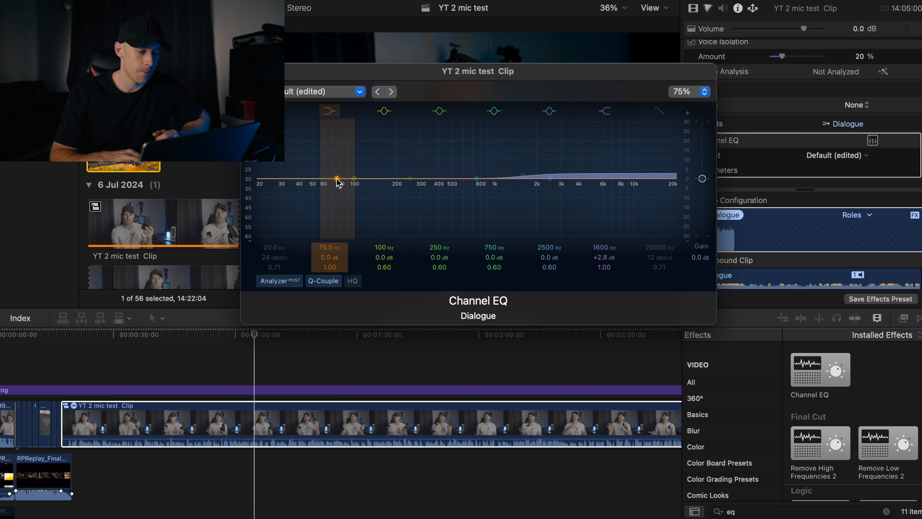
{"action": "left_click_drag", "start_coordinate": [335, 179], "coordinate": [322, 218]}
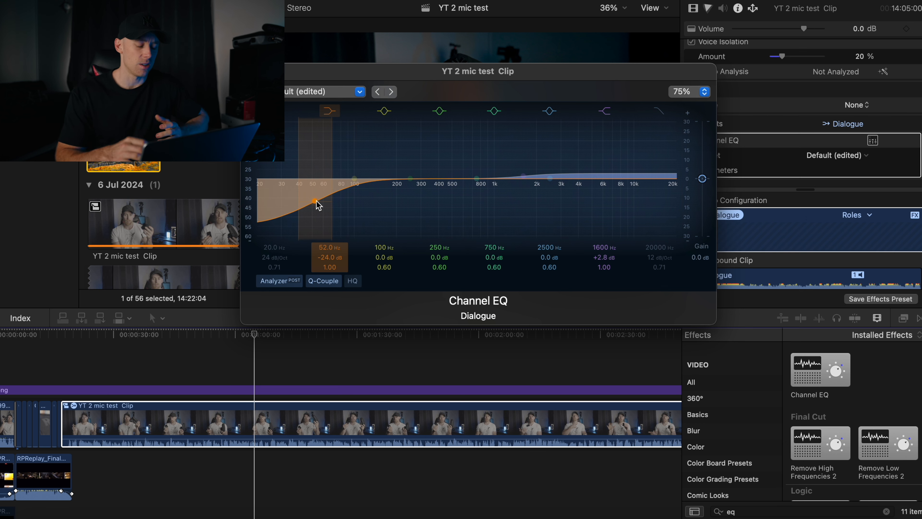
Play the clip and compare the sound with the Channel EQ bypassed and enabled
{"action": "left_click", "coordinate": [221, 339]}
{"action": "key", "text": "space"}
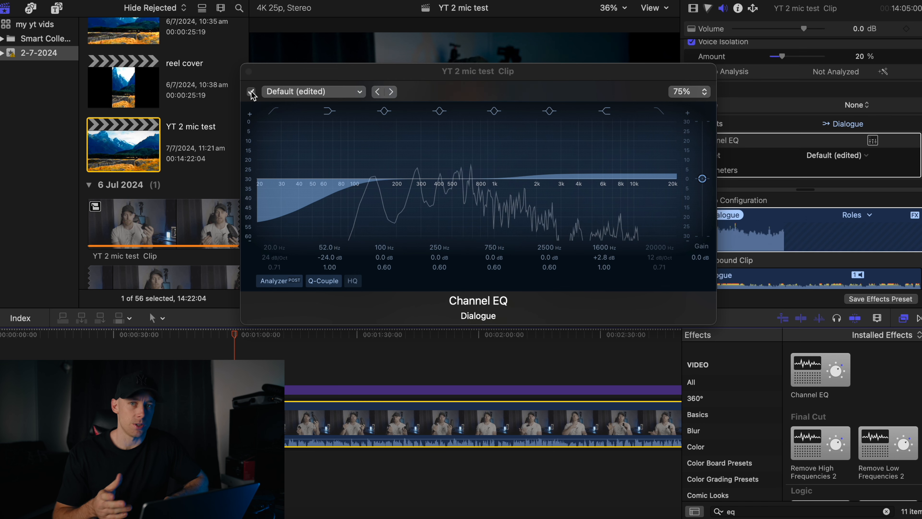
{"action": "left_click", "coordinate": [251, 91]}
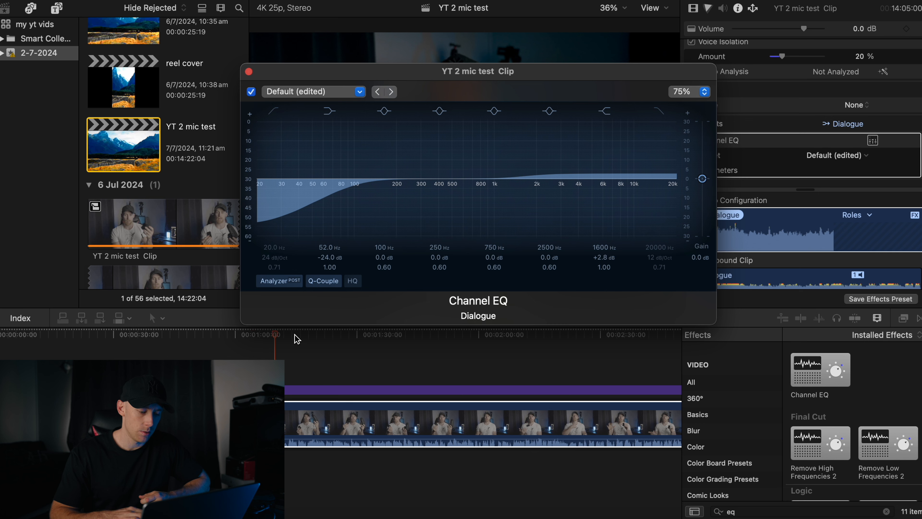
{"action": "left_click", "coordinate": [251, 92]}
{"action": "left_click", "coordinate": [251, 92]}
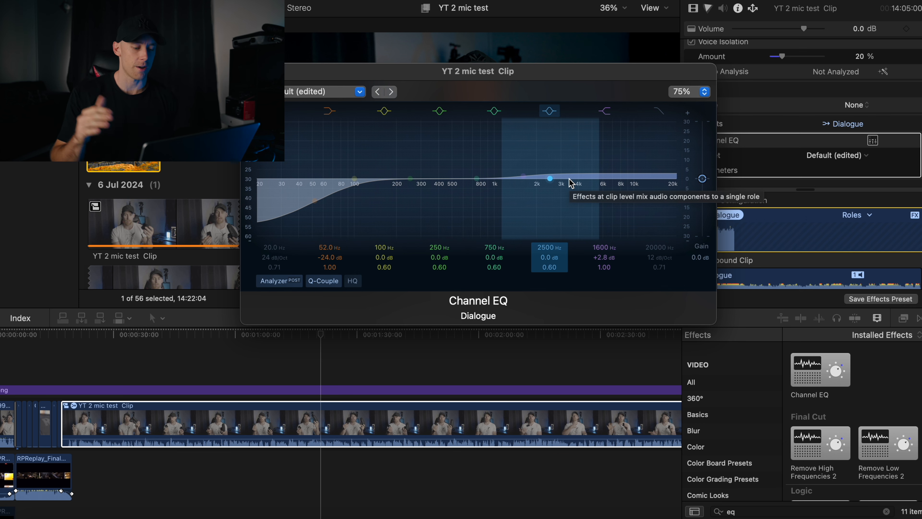
Try cutting the high shelf to −24 dB at 1730 Hz while the clip plays
{"action": "left_click", "coordinate": [284, 334]}
{"action": "key", "text": "space"}
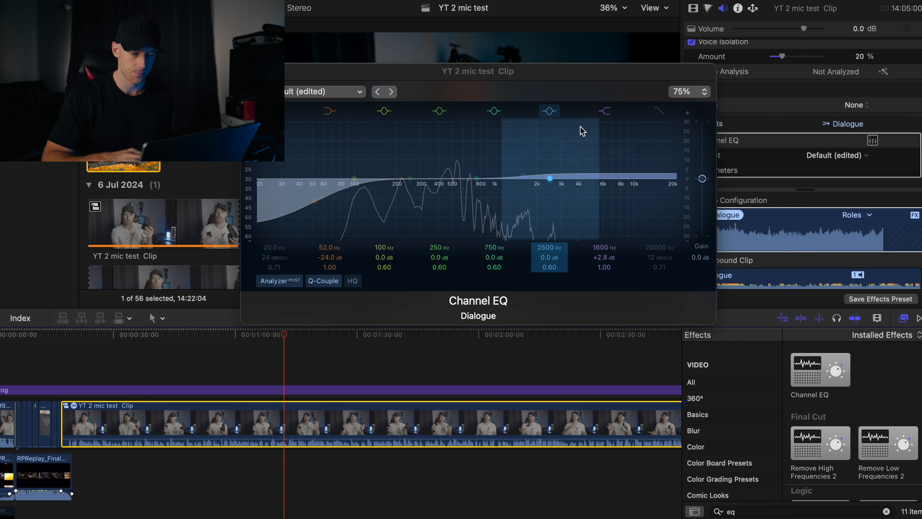
{"action": "left_click_drag", "start_coordinate": [522, 176], "coordinate": [531, 265]}
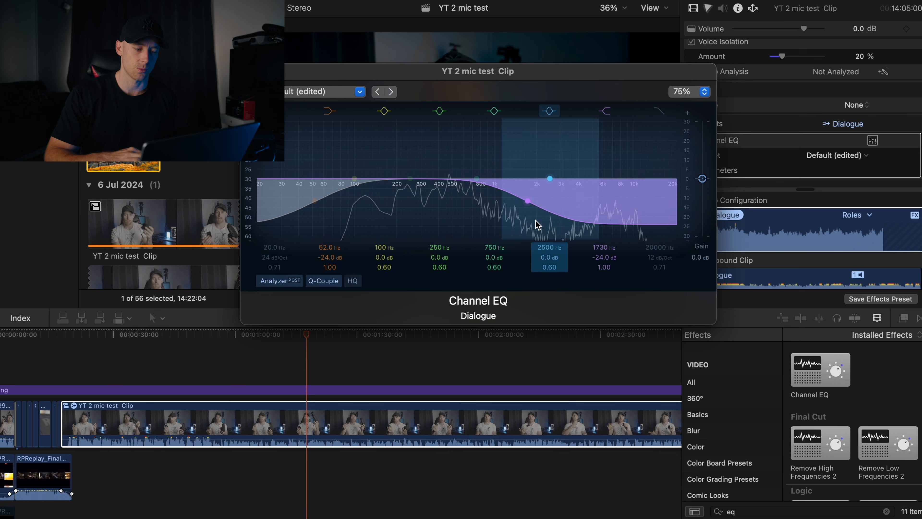
Raise the high shelf to +3.2 dB at 1630 Hz and listen to the clip
{"action": "left_click_drag", "start_coordinate": [529, 204], "coordinate": [527, 181]}
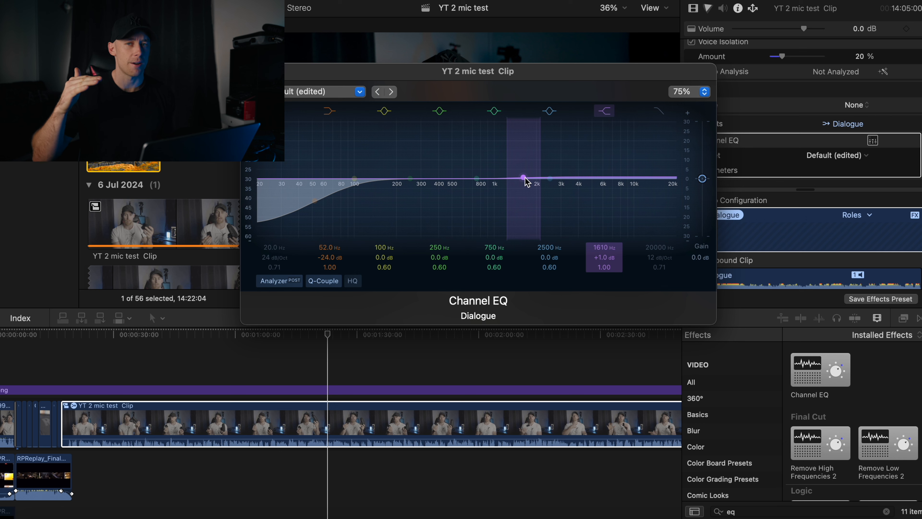
{"action": "key", "text": "space"}
{"action": "left_click_drag", "start_coordinate": [526, 182], "coordinate": [530, 177]}
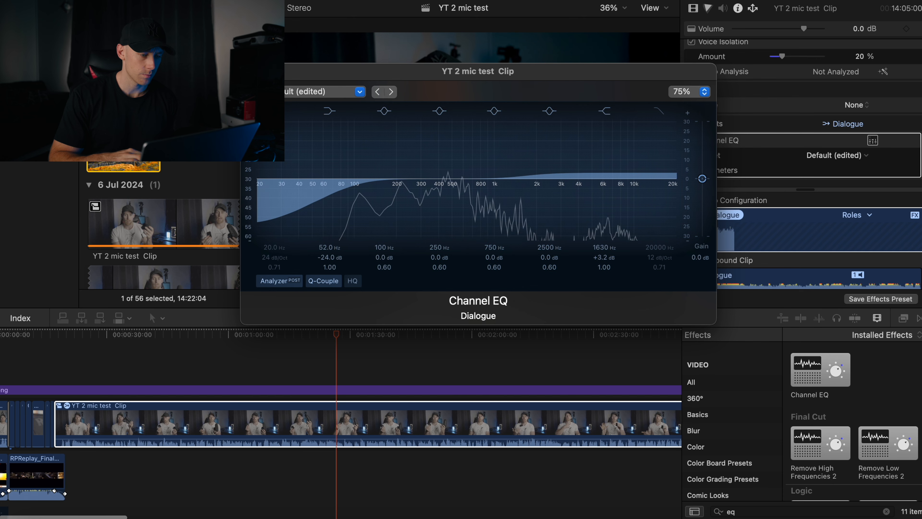
{"action": "key", "text": "space"}
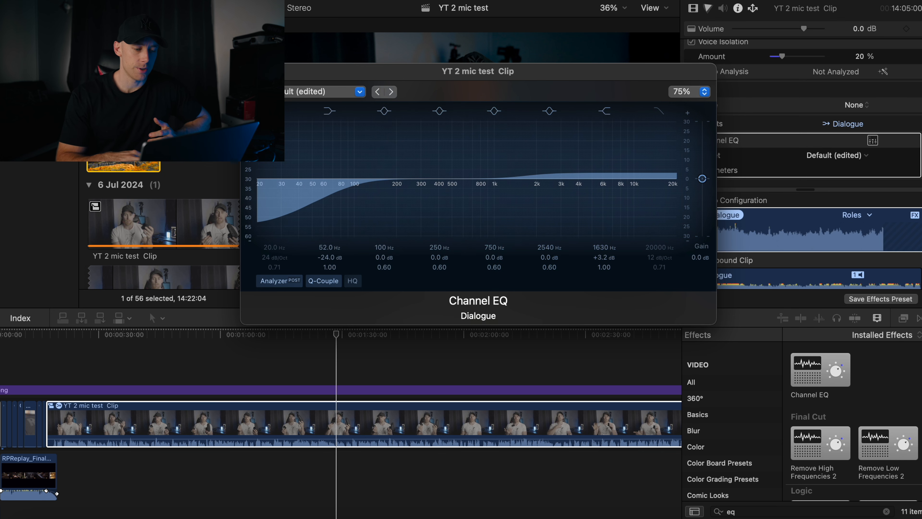
Add a second Channel EQ to the compound clip and open its editor with the Analyzer on
{"action": "left_click", "coordinate": [249, 71]}
{"action": "left_click_drag", "start_coordinate": [821, 369], "coordinate": [336, 429]}
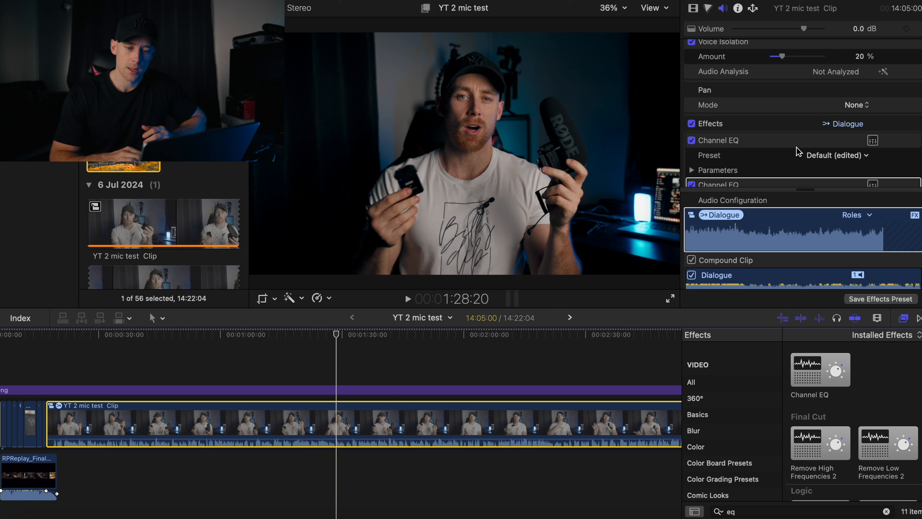
{"action": "scroll", "coordinate": [864, 156], "scroll_direction": "down", "scroll_amount": 2}
{"action": "left_click", "coordinate": [872, 140]}
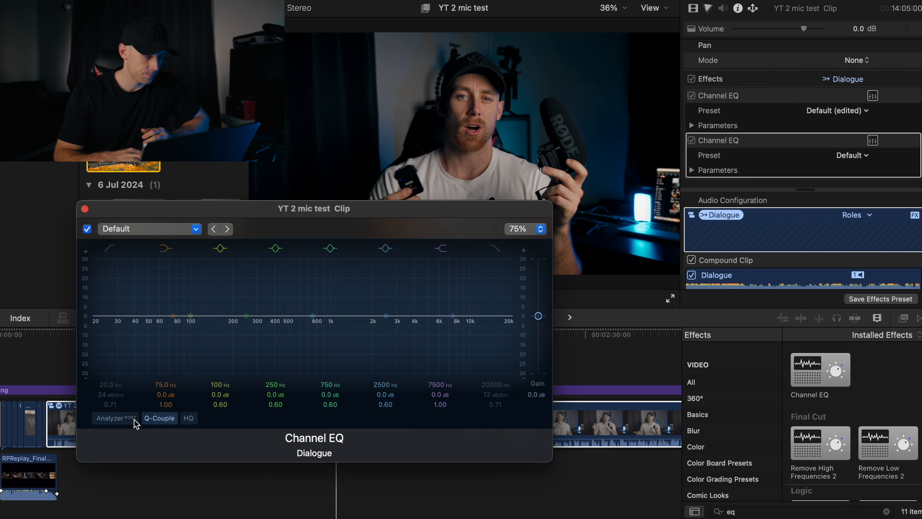
{"action": "left_click", "coordinate": [115, 418]}
{"action": "left_click_drag", "start_coordinate": [338, 210], "coordinate": [447, 143]}
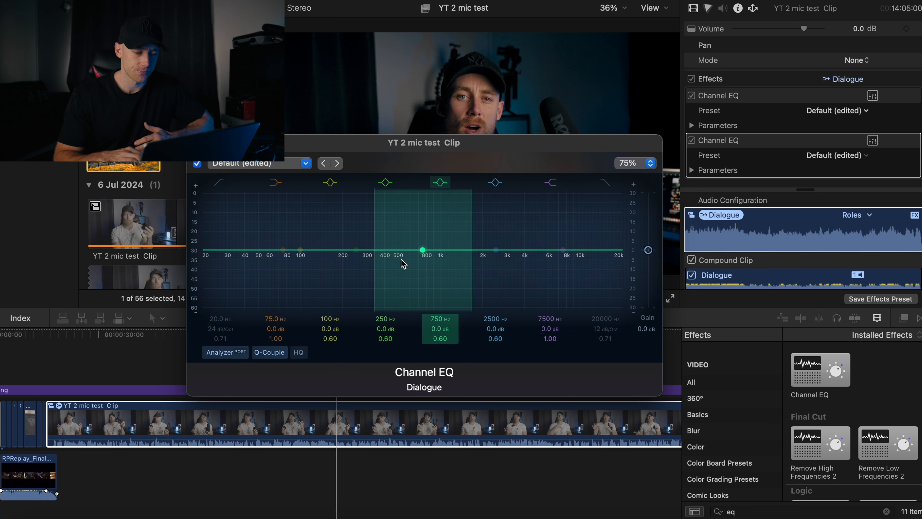
Boost the second EQ's 750 Hz band to +24 dB, sweep it to 825 Hz, and cut it to −6.9 dB
{"action": "left_click_drag", "start_coordinate": [423, 251], "coordinate": [404, 214]}
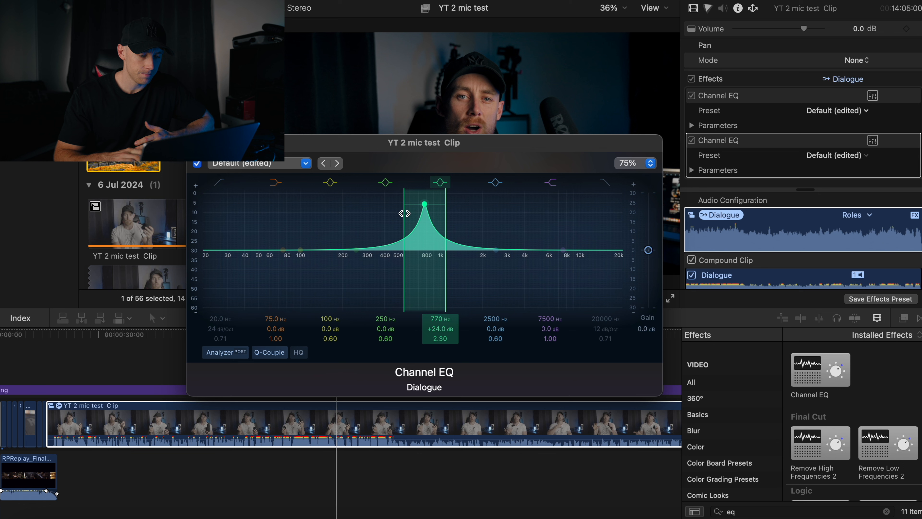
{"action": "left_click_drag", "start_coordinate": [426, 204], "coordinate": [397, 204]}
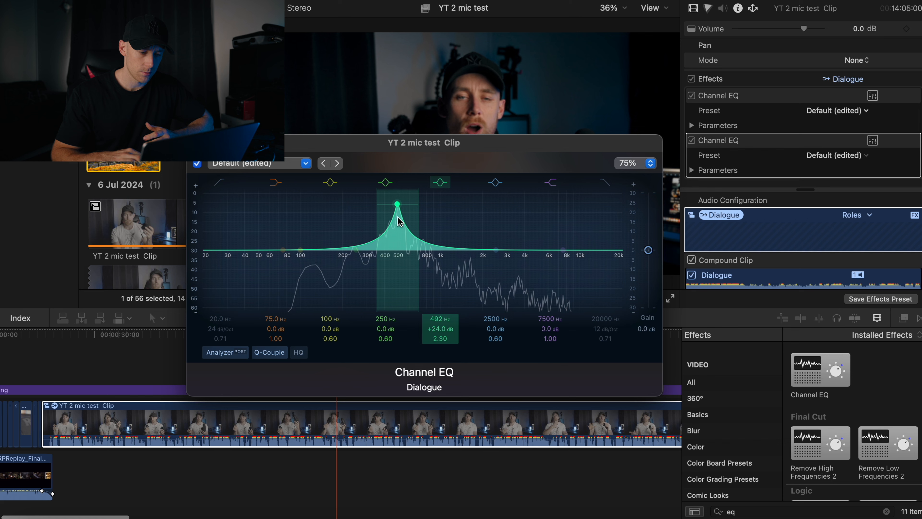
{"action": "left_click_drag", "start_coordinate": [400, 205], "coordinate": [429, 199]}
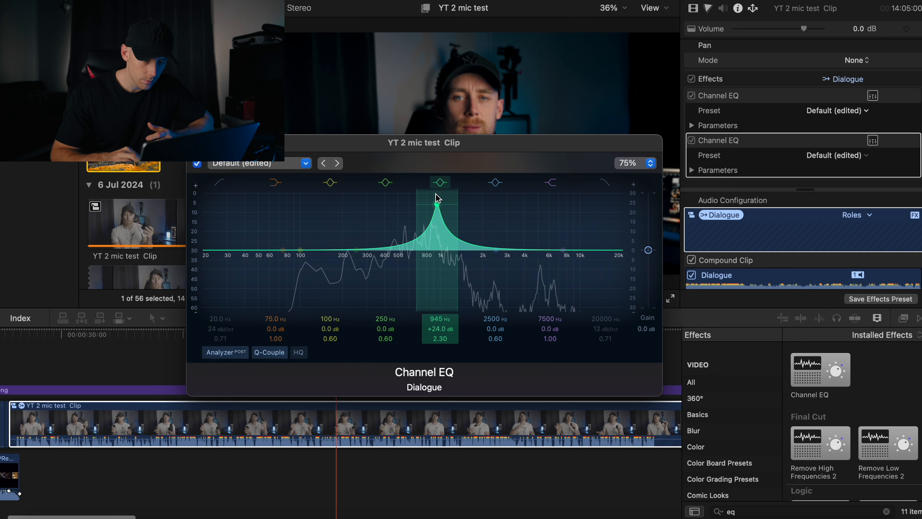
{"action": "mouse_move", "coordinate": [437, 194]}
{"action": "left_mouse_down"}
{"action": "mouse_move", "coordinate": [464, 206]}
{"action": "mouse_move", "coordinate": [429, 202]}
{"action": "left_mouse_up"}
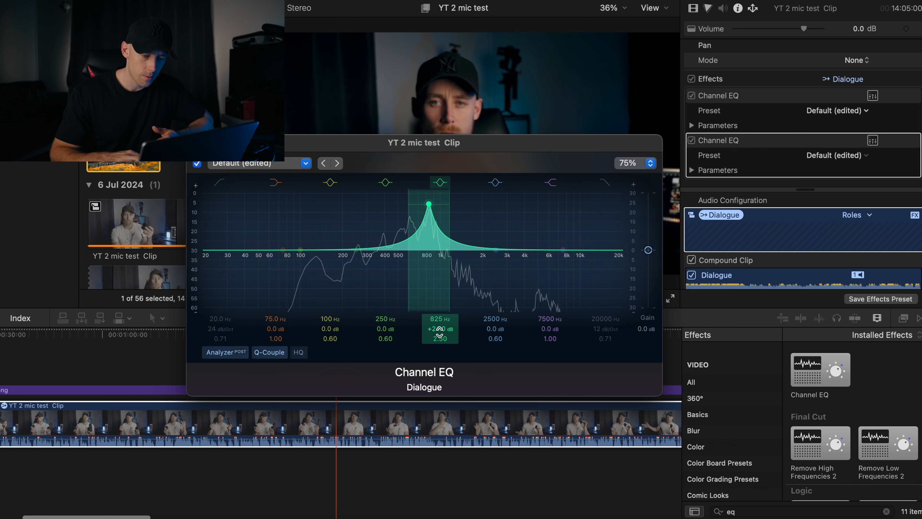
{"action": "left_click_drag", "start_coordinate": [439, 330], "coordinate": [439, 352]}
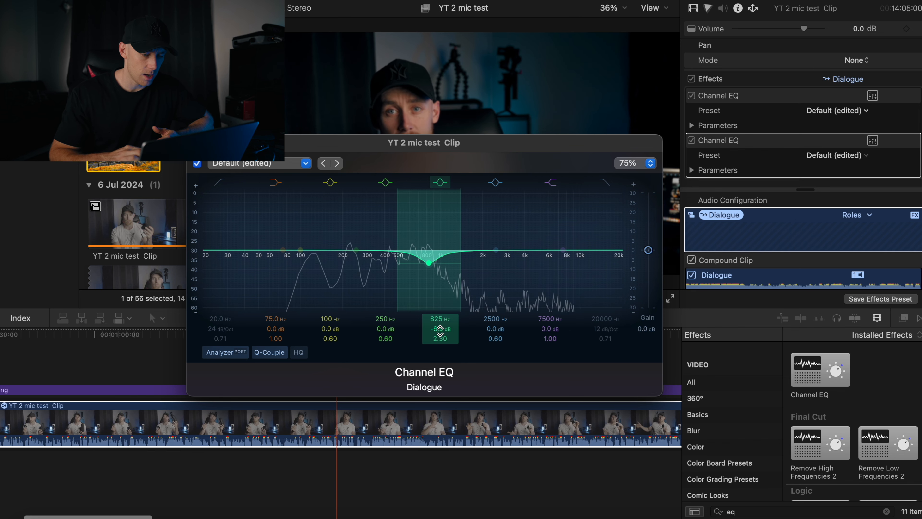
Boost the second EQ's 250 Hz band to +24 dB, sweep it to 498 Hz, and cut it to −6.4 dB
{"action": "left_click_drag", "start_coordinate": [396, 248], "coordinate": [390, 204]}
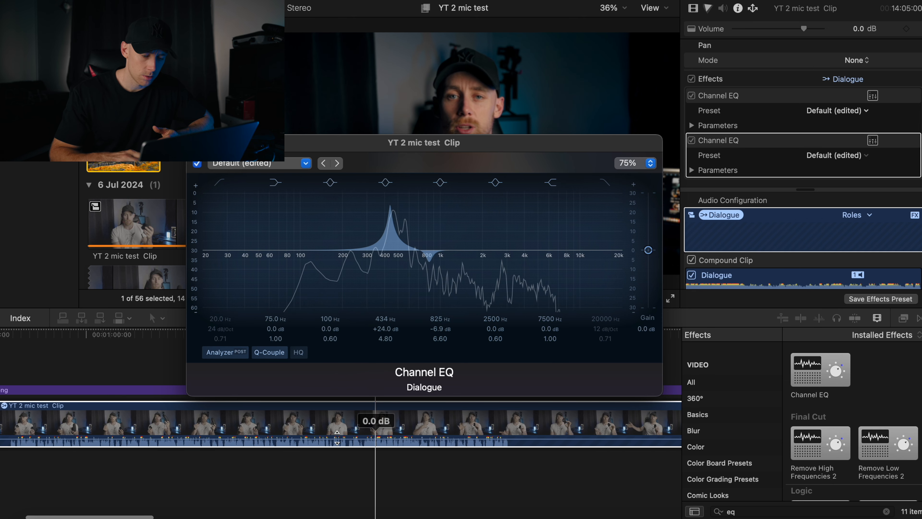
{"action": "left_click_drag", "start_coordinate": [398, 205], "coordinate": [397, 204]}
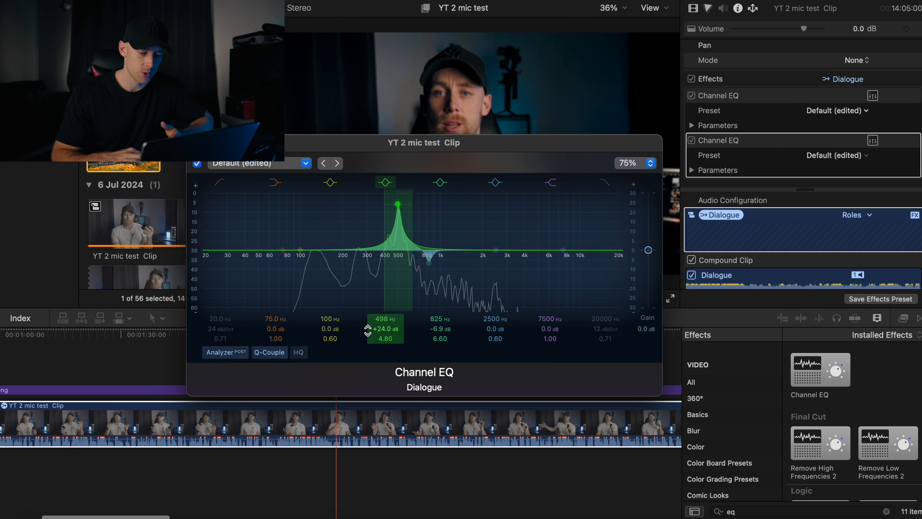
{"action": "left_click_drag", "start_coordinate": [385, 328], "coordinate": [386, 337]}
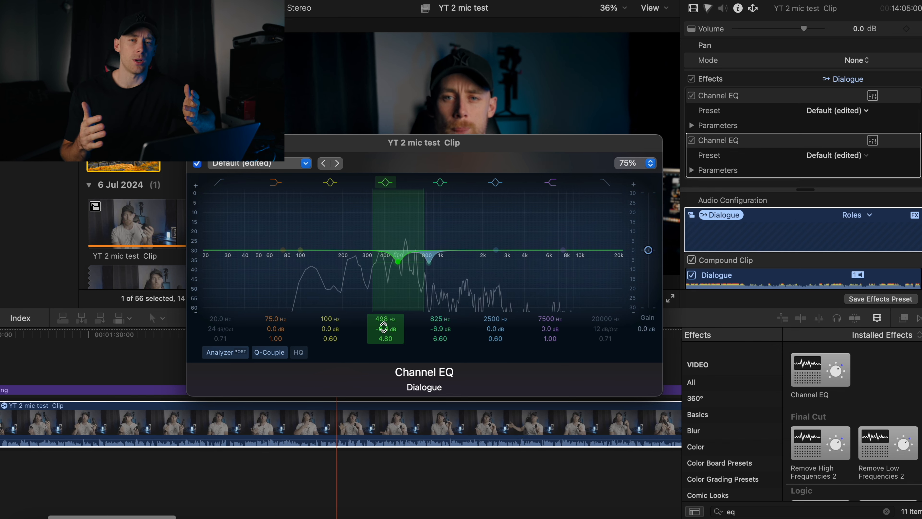
Boost the second EQ's 2500 Hz band to +24 dB, sweep it to 1790 Hz, cut it to −6.0 dB, and pause playback
{"action": "left_click_drag", "start_coordinate": [496, 250], "coordinate": [483, 250]}
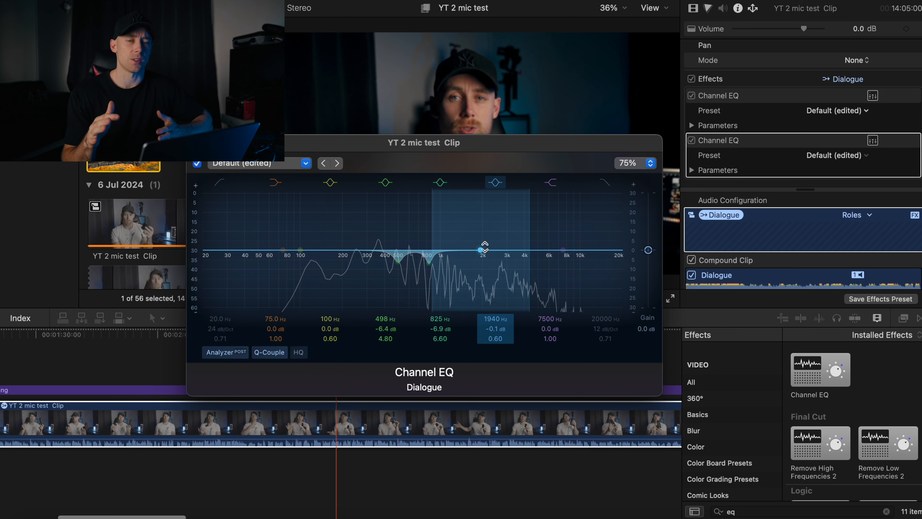
{"action": "left_click_drag", "start_coordinate": [484, 247], "coordinate": [478, 204]}
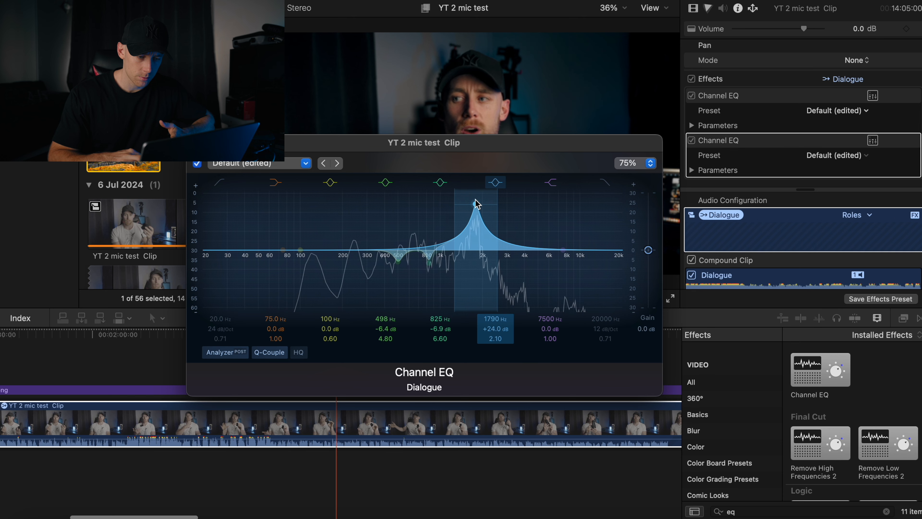
{"action": "left_click_drag", "start_coordinate": [491, 329], "coordinate": [491, 374]}
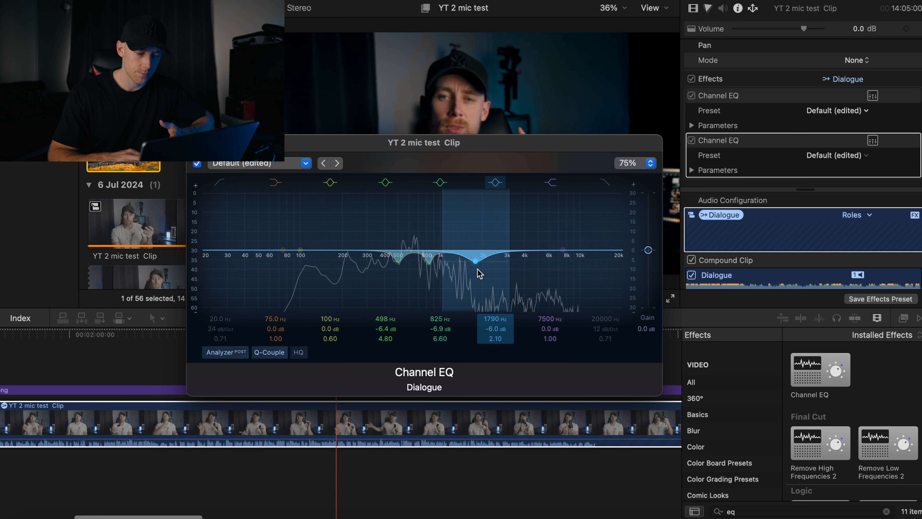
{"action": "key", "text": "space"}
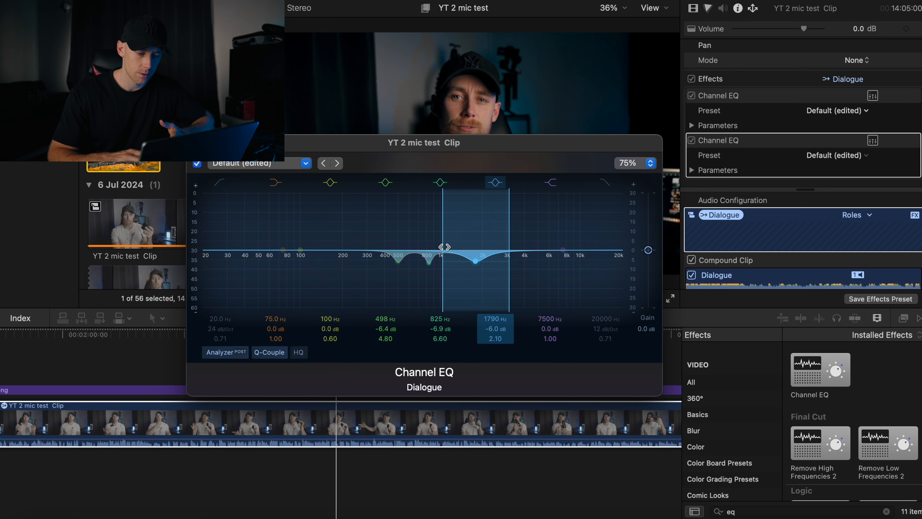
During playback, narrow the 1790 Hz band to Q 8.20 at −8.1 dB and deepen the 825 Hz and 498 Hz cuts to −8.5 and −8.6 dB
{"action": "key", "text": "space"}
{"action": "left_click_drag", "start_coordinate": [444, 247], "coordinate": [400, 267]}
{"action": "left_click", "coordinate": [429, 263]}
{"action": "left_click", "coordinate": [398, 263]}
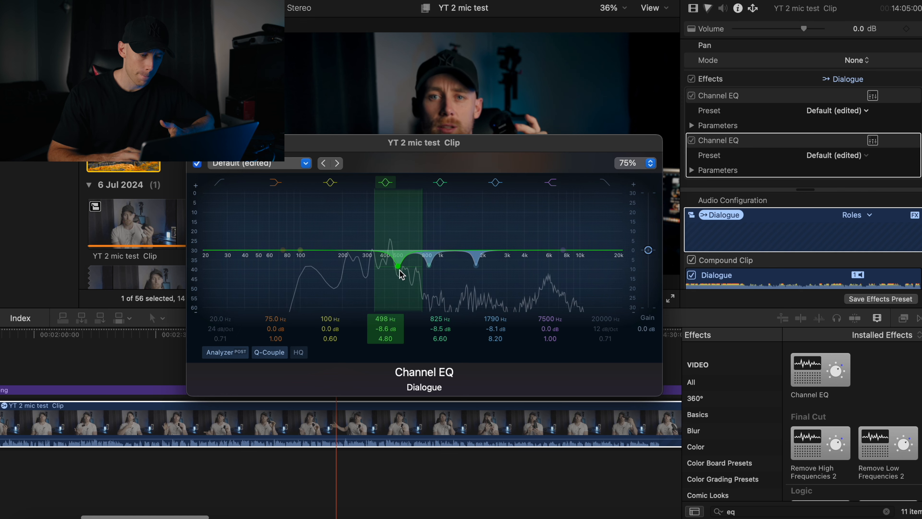
Set the low shelf to −24 dB at 20.6 Hz, the high shelf to −23.9 dB at 16900 Hz, and the 100 Hz band to +1.4 dB at 158 Hz
{"action": "left_click_drag", "start_coordinate": [284, 258], "coordinate": [206, 359]}
{"action": "left_click_drag", "start_coordinate": [578, 264], "coordinate": [614, 320]}
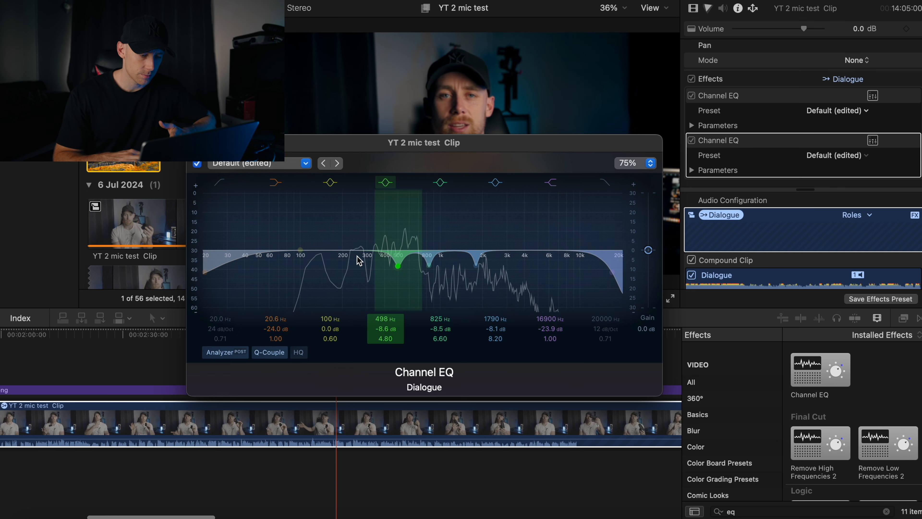
{"action": "left_click_drag", "start_coordinate": [300, 250], "coordinate": [329, 251]}
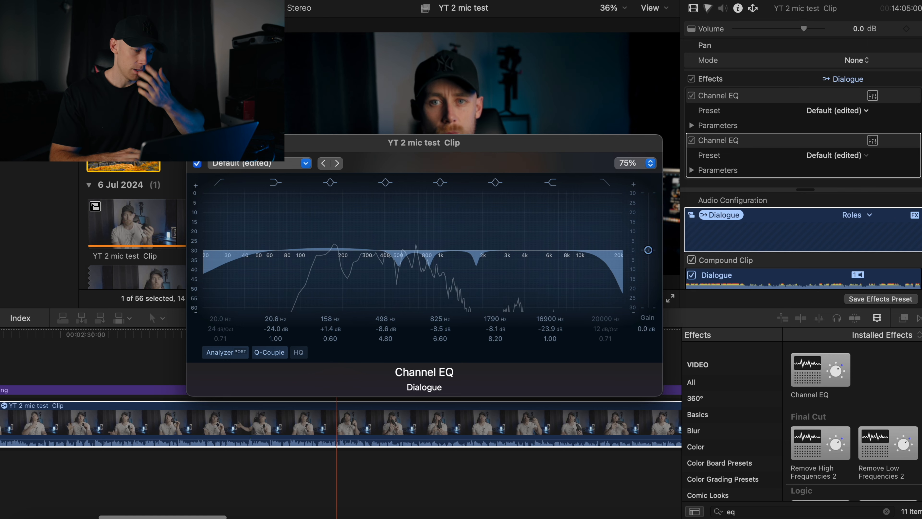
{"action": "left_click", "coordinate": [195, 143]}
{"action": "key", "text": "space"}
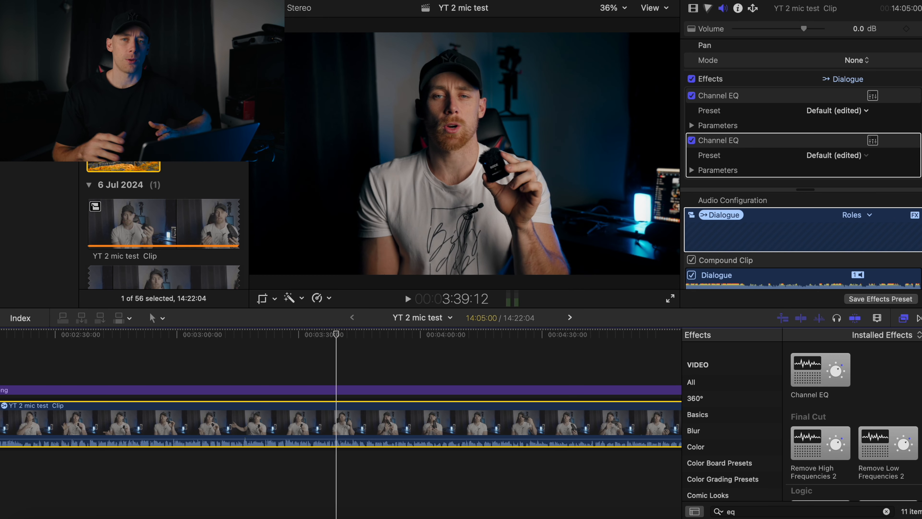
Play the clip from about 2:50 and switch all its audio effects off and on twice to compare the sound
{"action": "left_click", "coordinate": [140, 344]}
{"action": "key", "text": "space"}
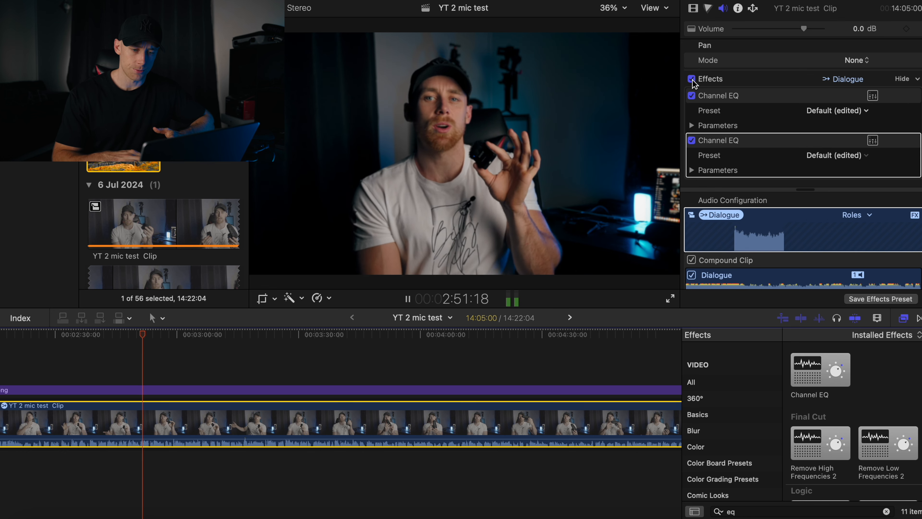
{"action": "left_click", "coordinate": [692, 80]}
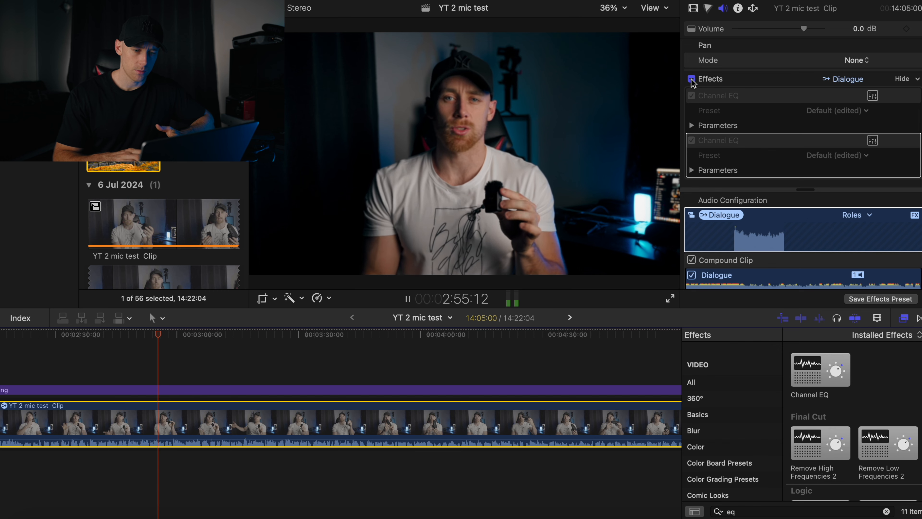
{"action": "left_click", "coordinate": [691, 79]}
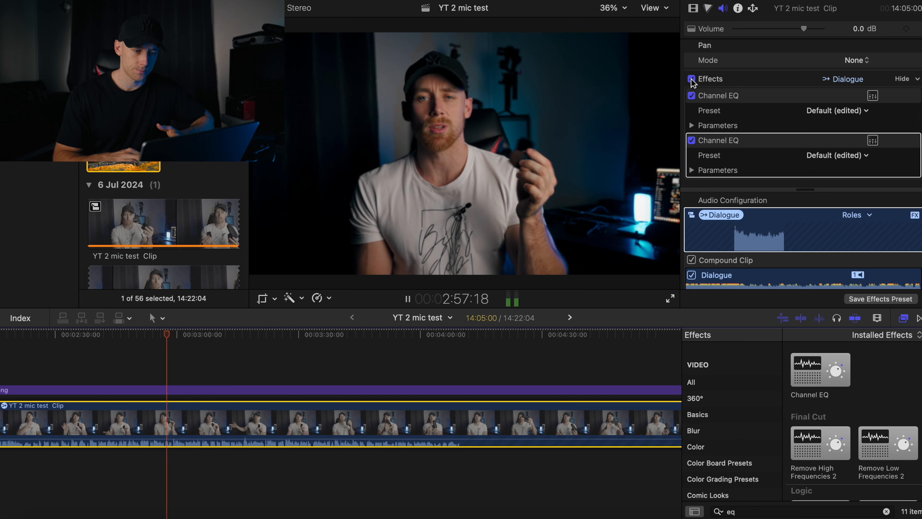
{"action": "left_click", "coordinate": [692, 79]}
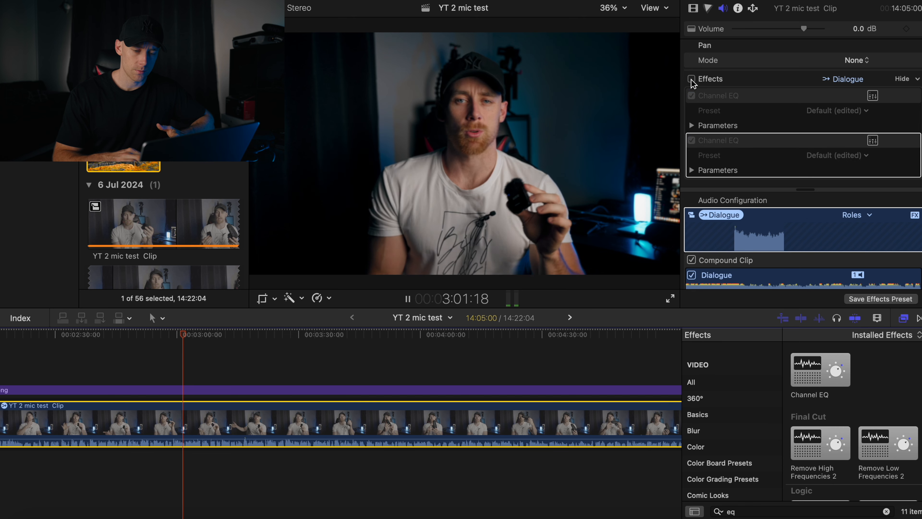
{"action": "left_click", "coordinate": [692, 80]}
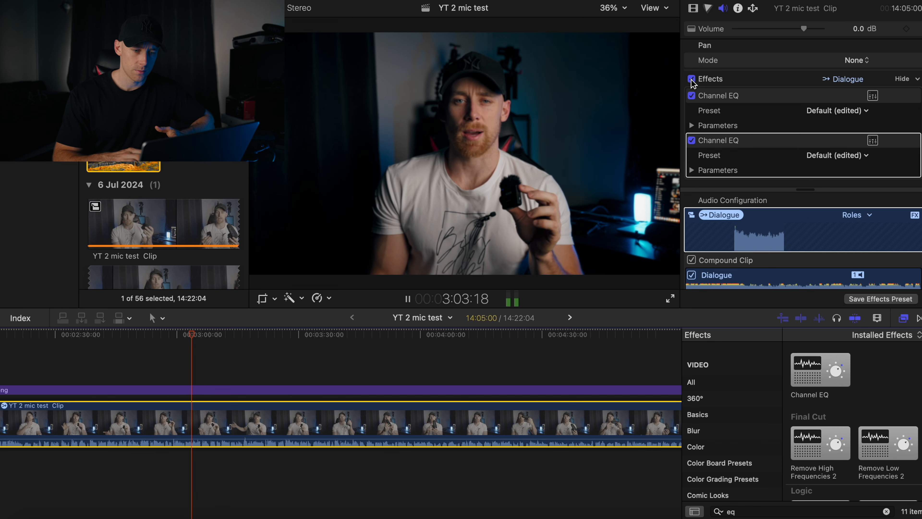
{"action": "key", "text": "space"}
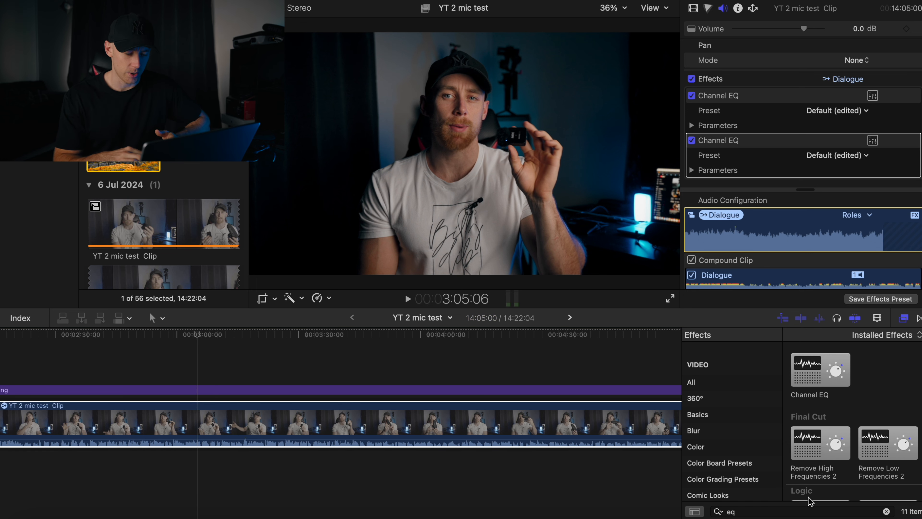
Search the effects for "com", add the Compressor to the compound clip, and open its editor where all controls can be reached
{"action": "double_click", "coordinate": [786, 509]}
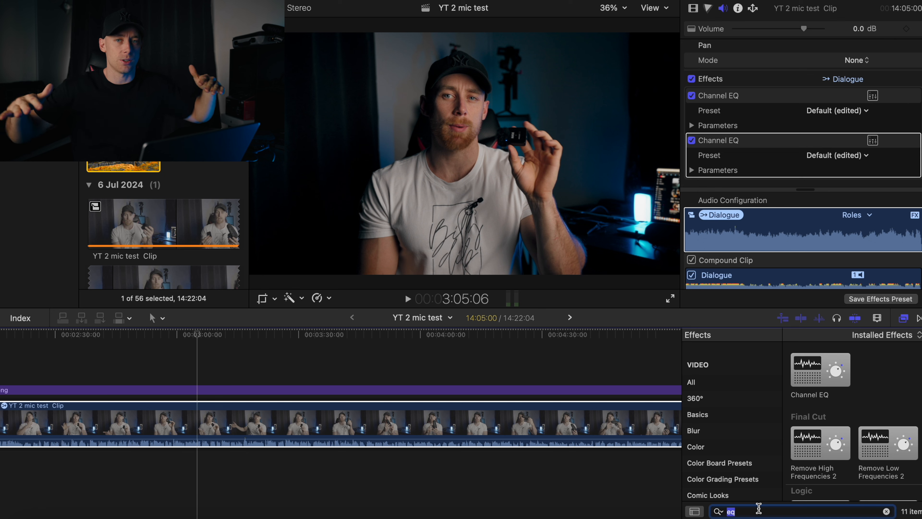
{"action": "type", "text": "com"}
{"action": "left_click_drag", "start_coordinate": [820, 383], "coordinate": [217, 405]}
{"action": "scroll", "coordinate": [835, 127], "scroll_direction": "down", "scroll_amount": 3}
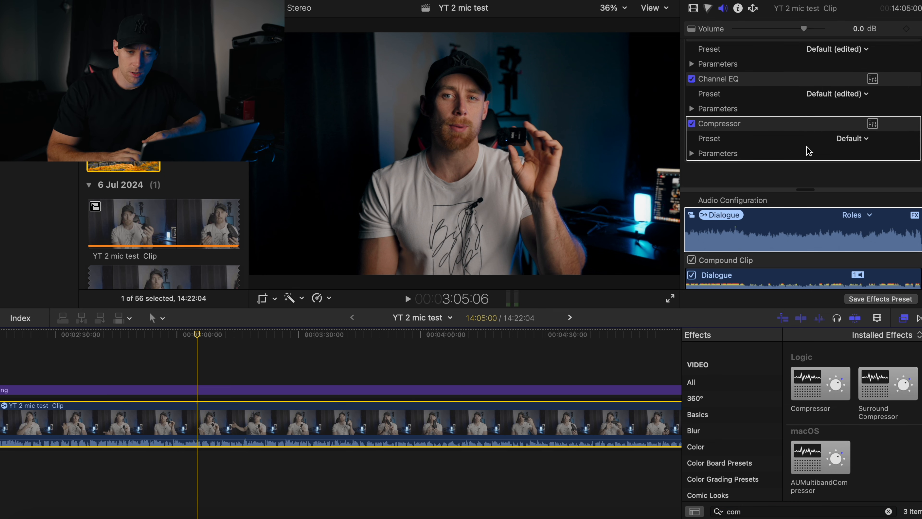
{"action": "left_click", "coordinate": [874, 142]}
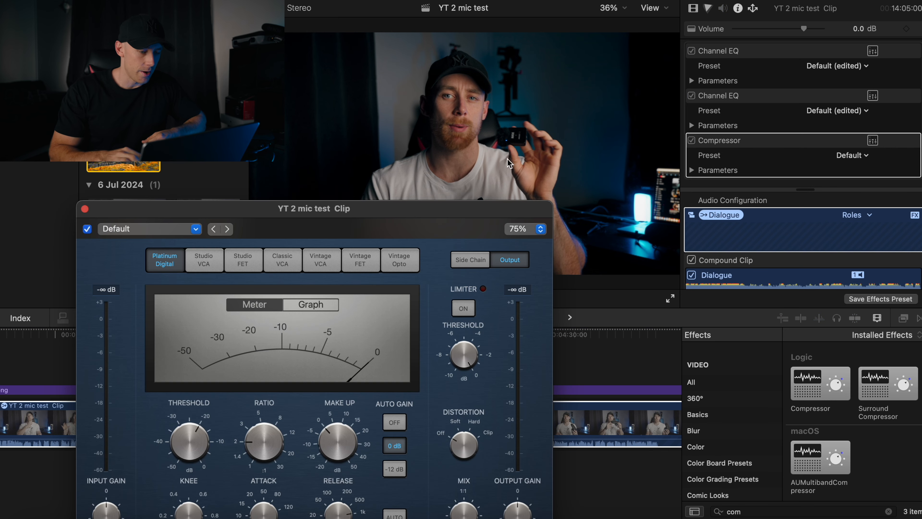
{"action": "left_click_drag", "start_coordinate": [350, 207], "coordinate": [479, 48]}
{"action": "mouse_move", "coordinate": [329, 281]}
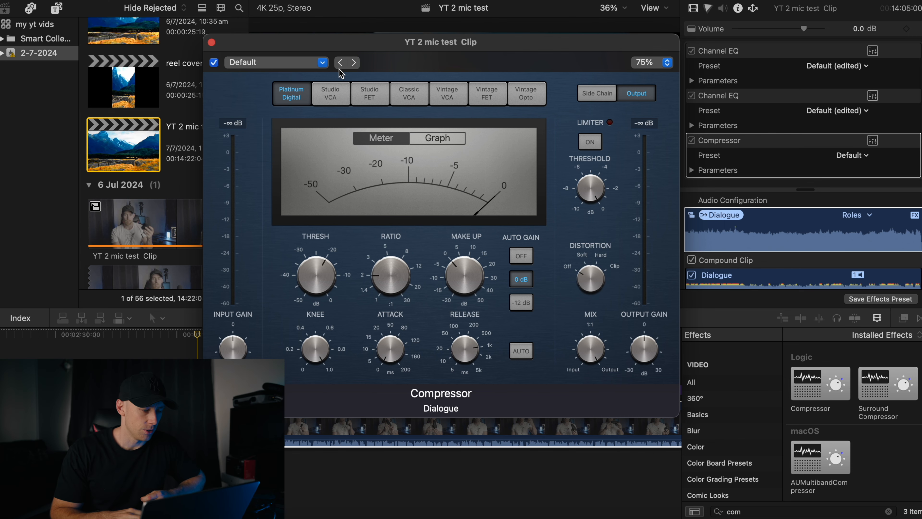
{"action": "left_click_drag", "start_coordinate": [398, 47], "coordinate": [394, 43]}
Turn the Compressor's threshold up to 0 dB and set the knee to 1.0 and the attack to 4.5 ms
{"action": "left_click_drag", "start_coordinate": [330, 278], "coordinate": [353, 403]}
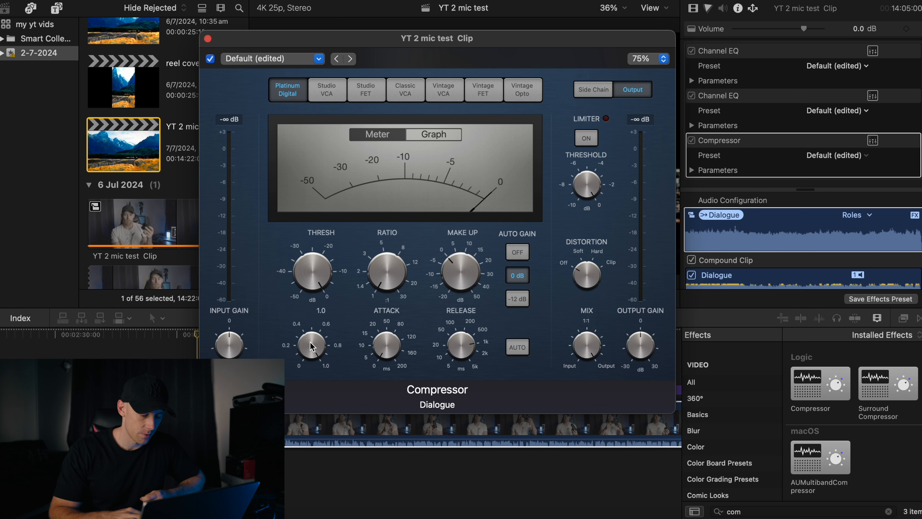
{"action": "mouse_move", "coordinate": [386, 351]}
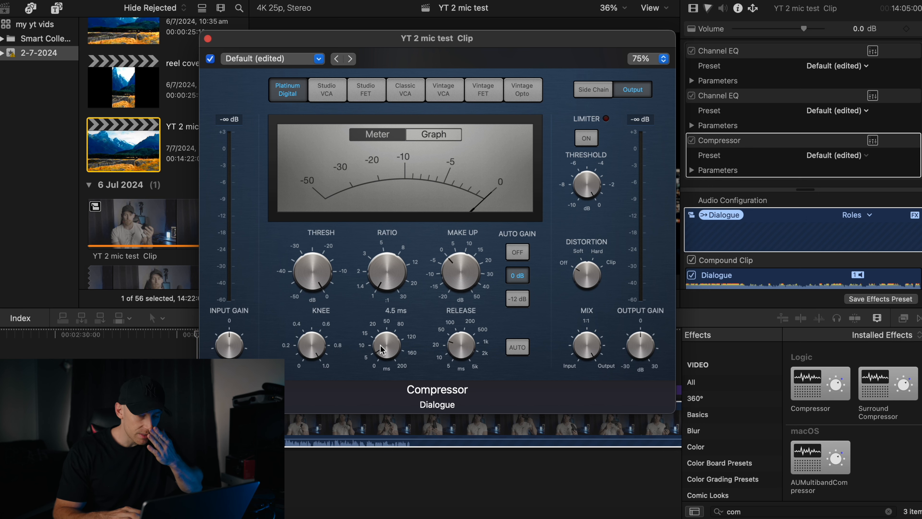
{"action": "mouse_move", "coordinate": [238, 305]}
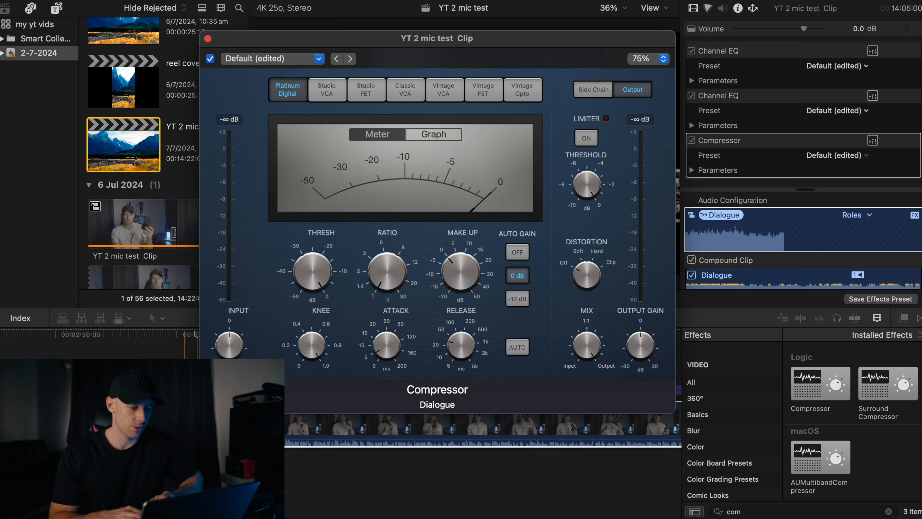
Play the clip from an earlier point and set the Compressor's threshold to −10.5 dB and ratio to 2.0:1
{"action": "left_click", "coordinate": [177, 342]}
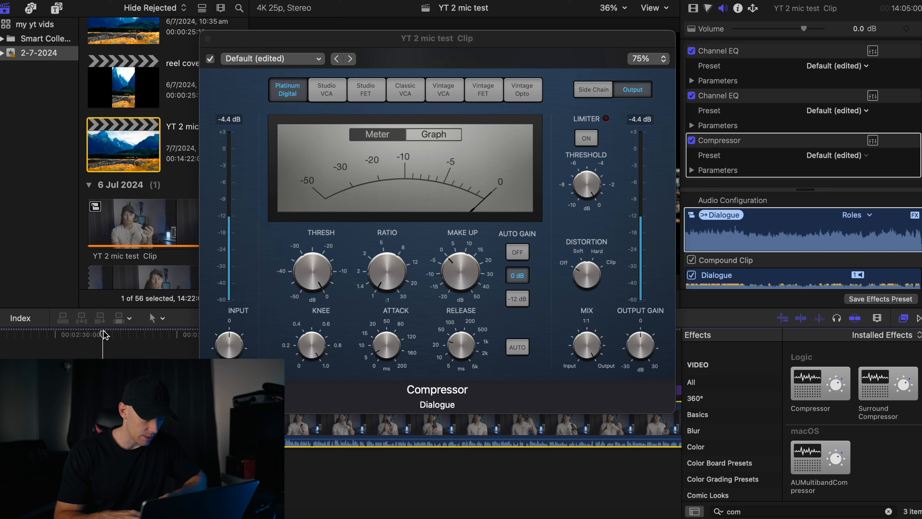
{"action": "left_click", "coordinate": [314, 282]}
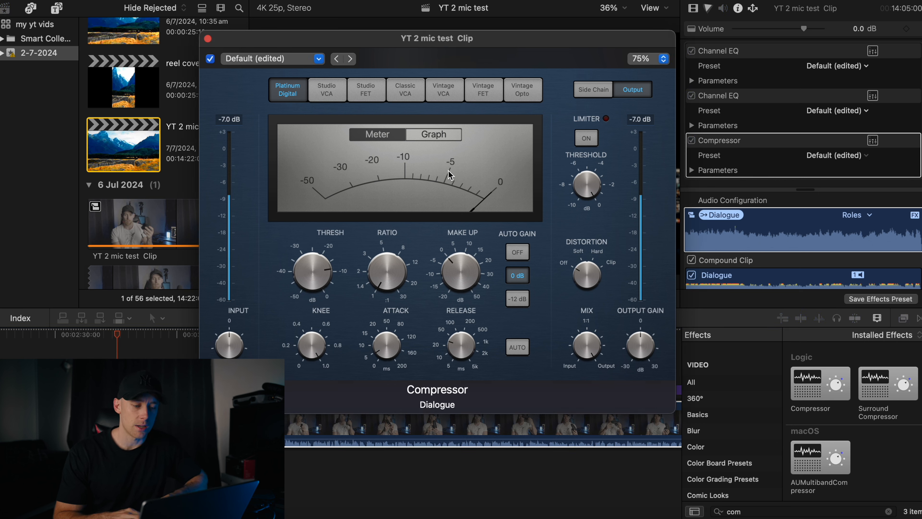
{"action": "mouse_move", "coordinate": [315, 277]}
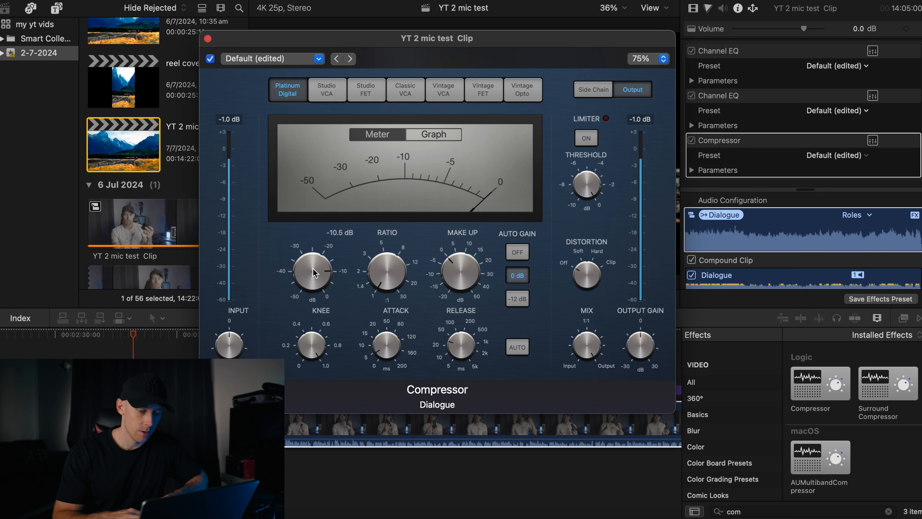
{"action": "left_click_drag", "start_coordinate": [382, 268], "coordinate": [385, 269]}
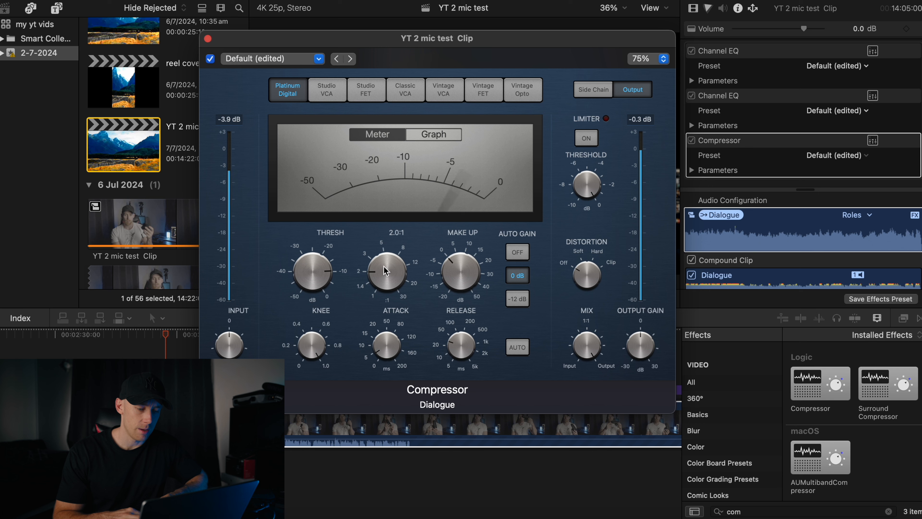
Fine-tune the Compressor during playback by setting the threshold to −8.5 dB and the attack to 2.0 ms
{"action": "left_click_drag", "start_coordinate": [309, 281], "coordinate": [329, 278]}
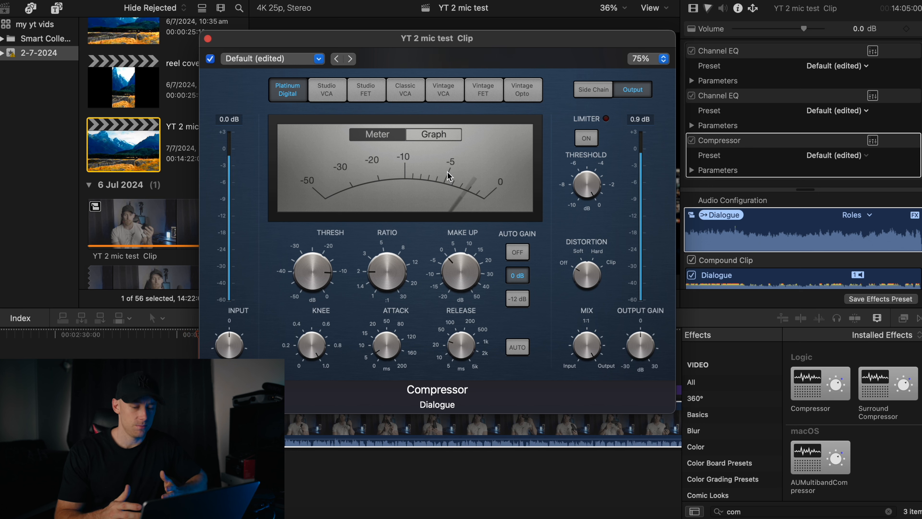
{"action": "mouse_move", "coordinate": [314, 273]}
{"action": "left_click_drag", "start_coordinate": [315, 269], "coordinate": [315, 270]}
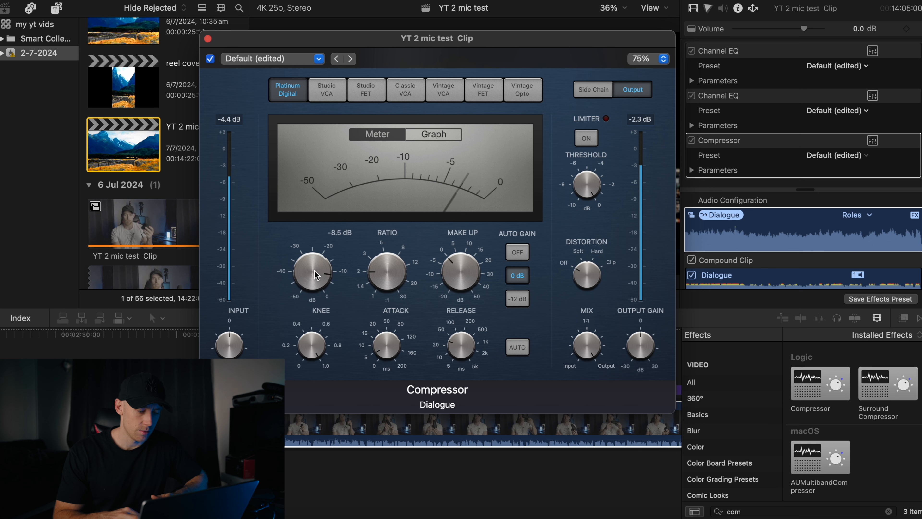
{"action": "mouse_move", "coordinate": [368, 265]}
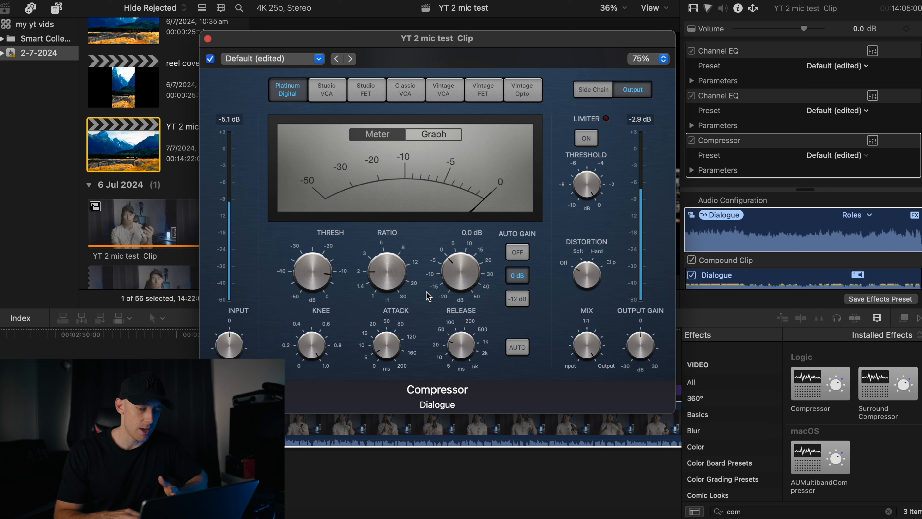
{"action": "left_click_drag", "start_coordinate": [384, 347], "coordinate": [385, 357]}
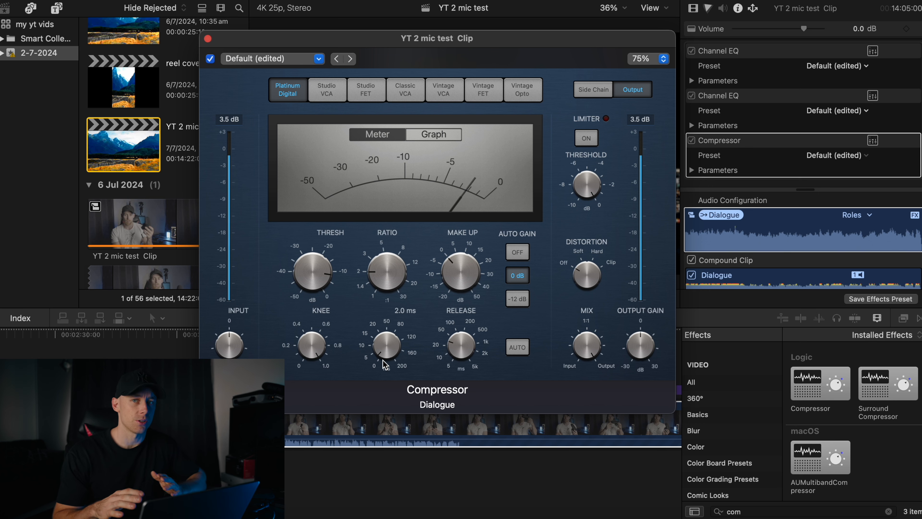
Bypass the Compressor and enable it again during playback to compare the dialogue with and without compression
{"action": "mouse_move", "coordinate": [458, 347]}
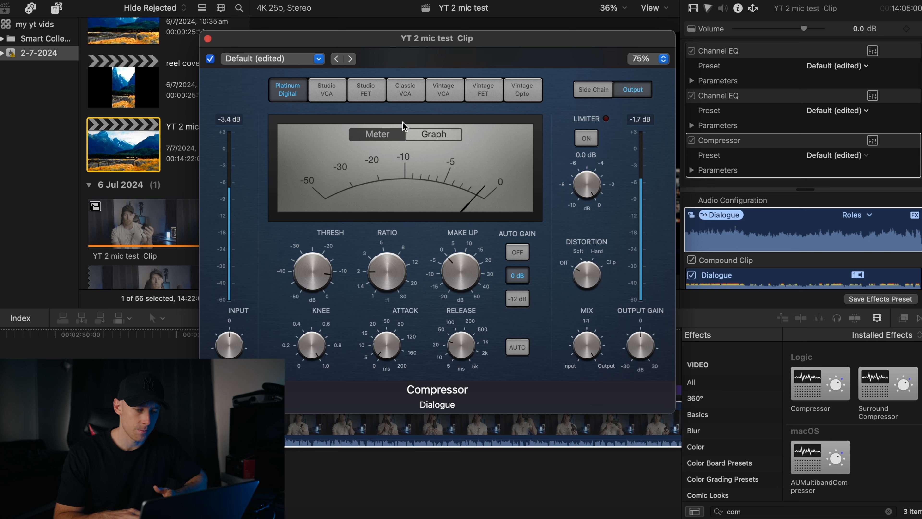
{"action": "left_click", "coordinate": [210, 59]}
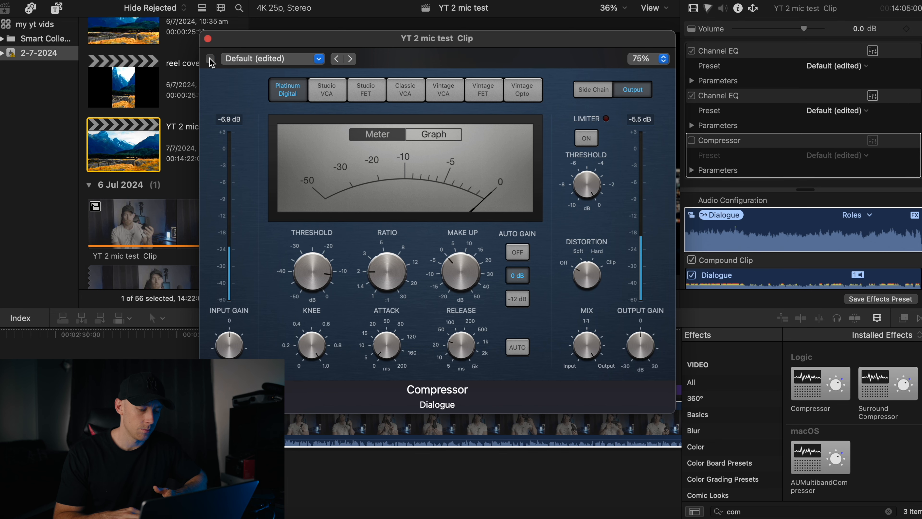
{"action": "left_click", "coordinate": [210, 59]}
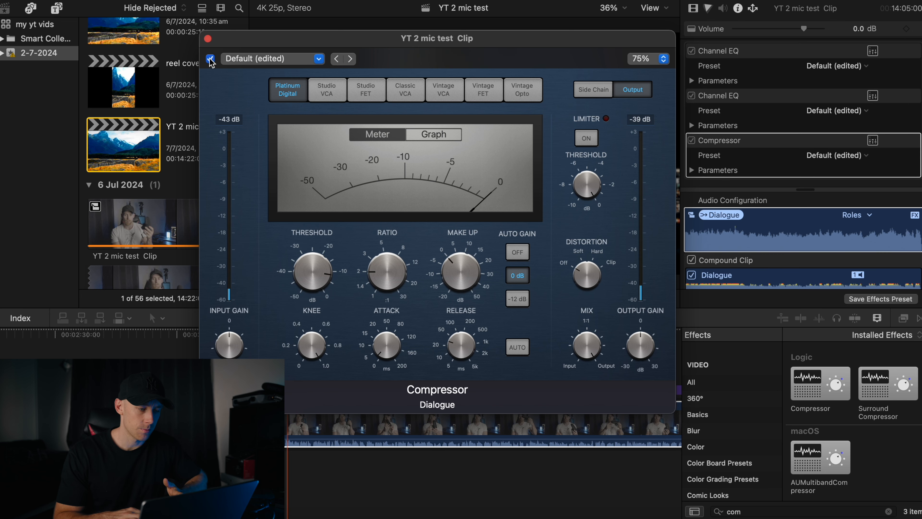
Close the Compressor, search the effects for "lim", add the Final Cut Limiter to the compound clip and open its settings
{"action": "left_click", "coordinate": [208, 38]}
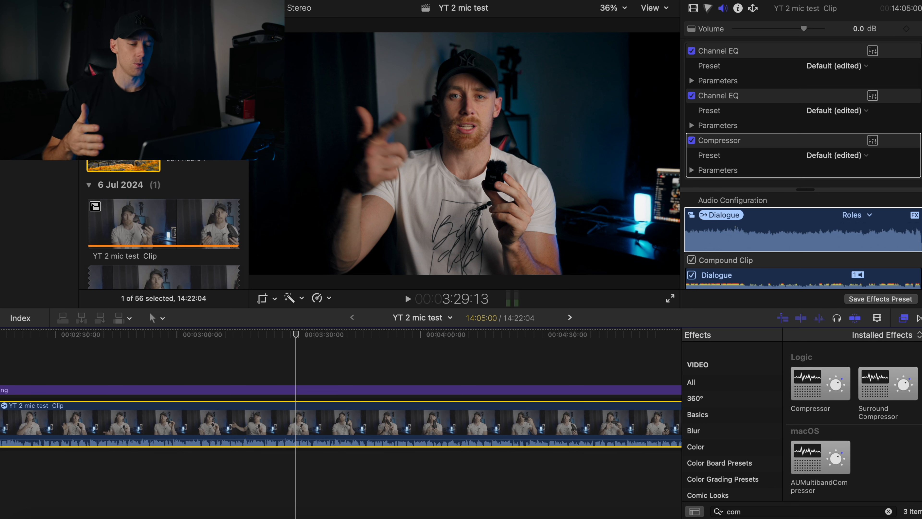
{"action": "double_click", "coordinate": [751, 509]}
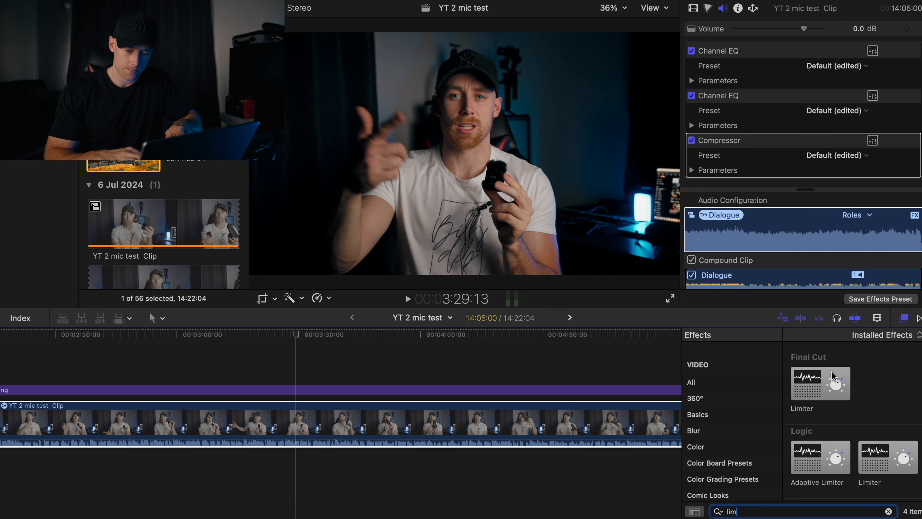
{"action": "left_click_drag", "start_coordinate": [819, 389], "coordinate": [300, 429]}
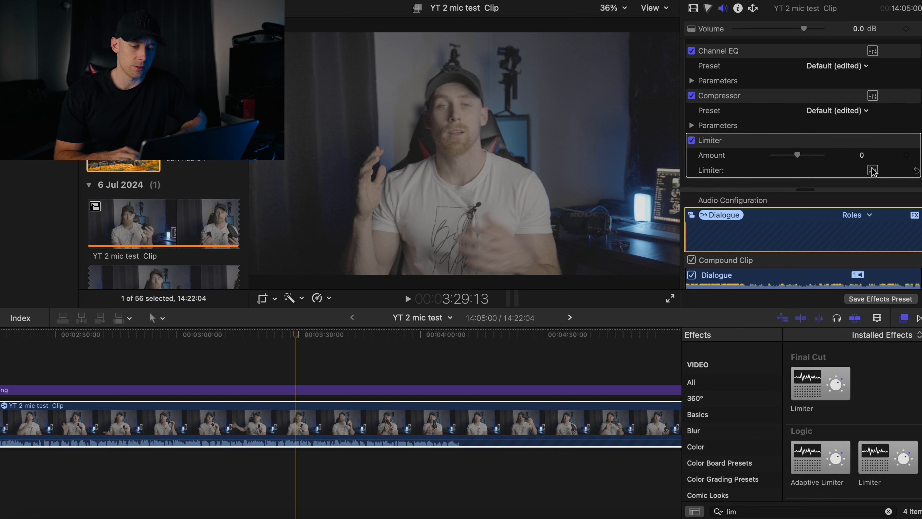
{"action": "left_click", "coordinate": [873, 170]}
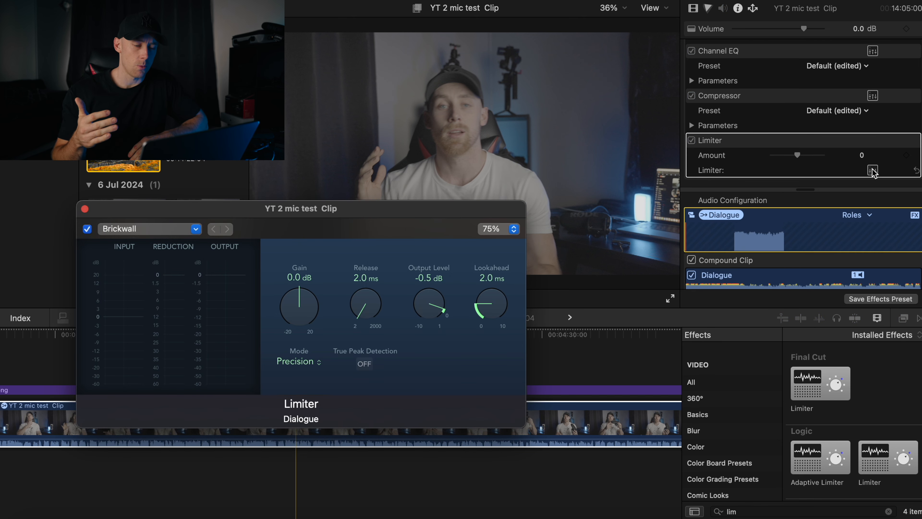
{"action": "left_click_drag", "start_coordinate": [413, 214], "coordinate": [420, 211]}
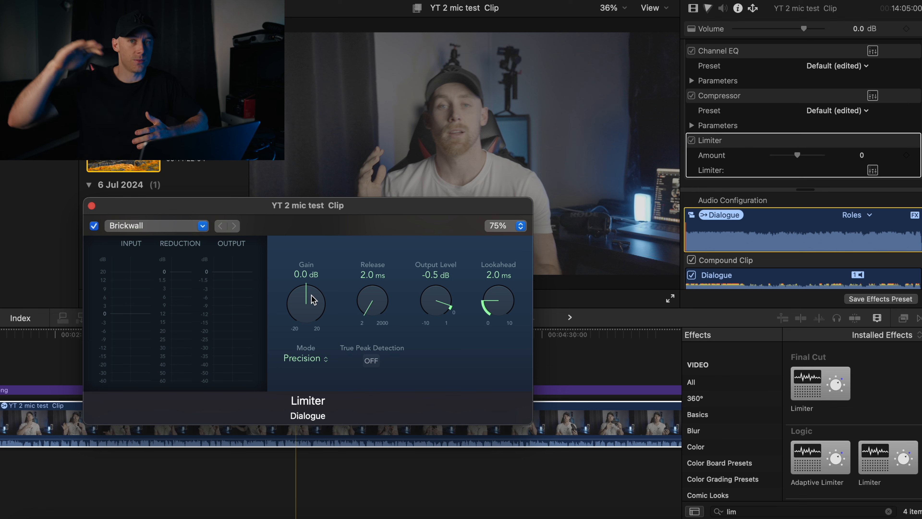
Set the Limiter's output level to −0.2 dB and, while playing from an earlier point, raise its gain to +1.5 dB
{"action": "key", "text": "space"}
{"action": "left_click_drag", "start_coordinate": [439, 302], "coordinate": [439, 304]}
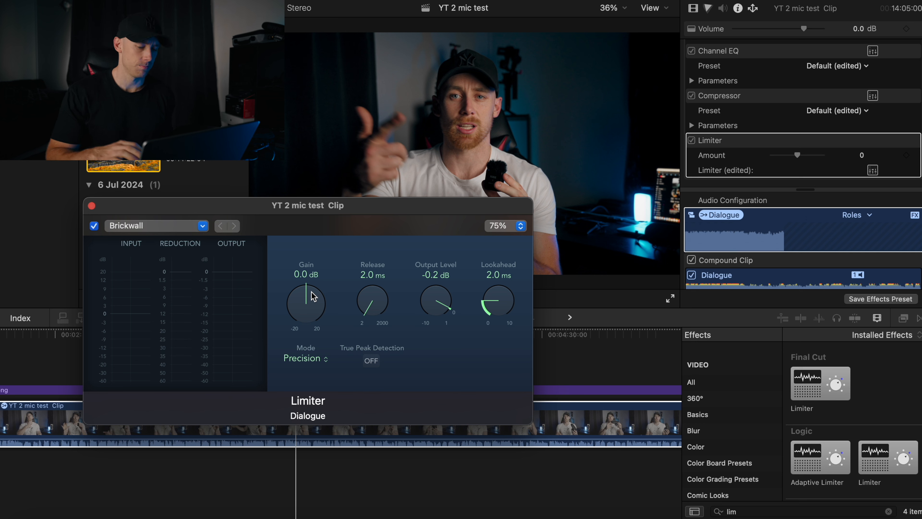
{"action": "left_click", "coordinate": [61, 342]}
{"action": "key", "text": "space"}
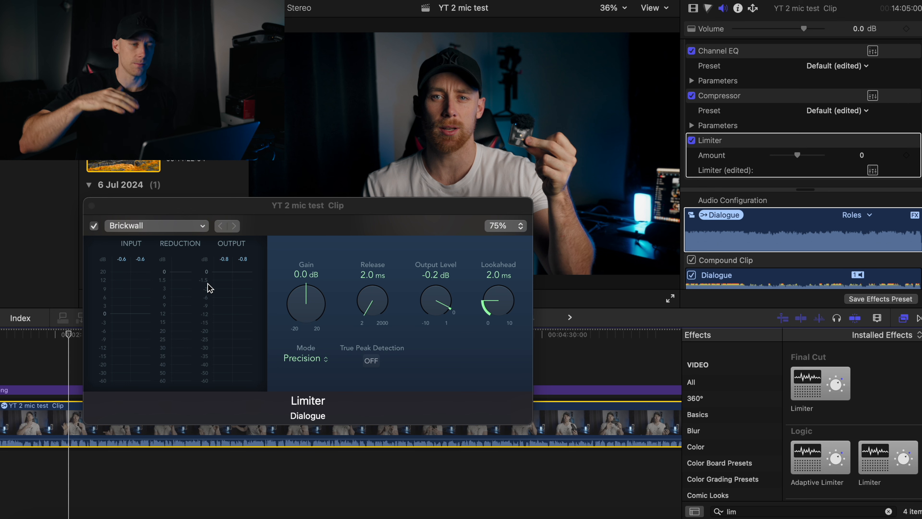
{"action": "key", "text": "space"}
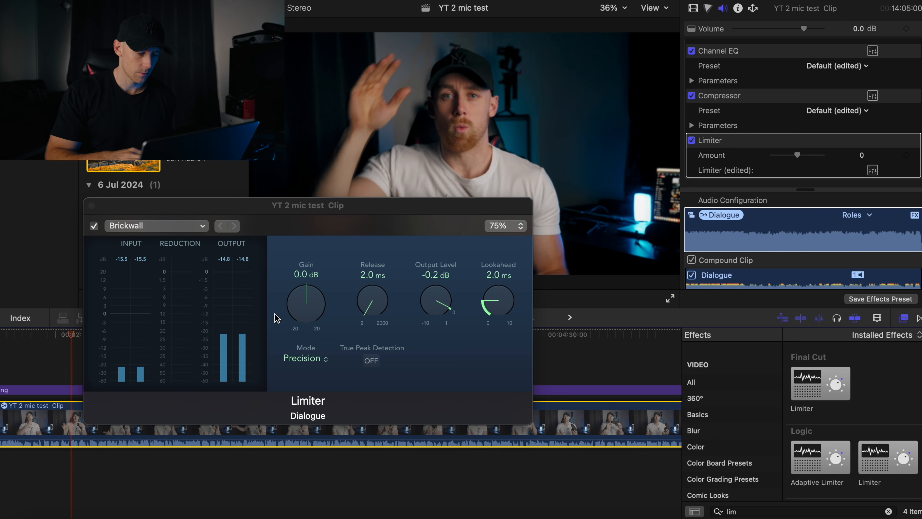
{"action": "left_click", "coordinate": [306, 303]}
{"action": "left_click_drag", "start_coordinate": [306, 303], "coordinate": [314, 295]}
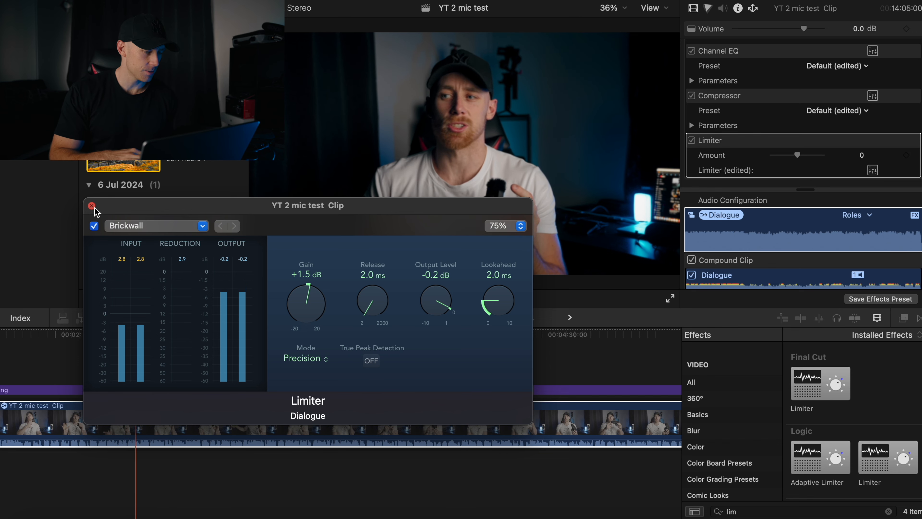
Change the Limiter's mode from Precision to Legacy
{"action": "left_click", "coordinate": [305, 358]}
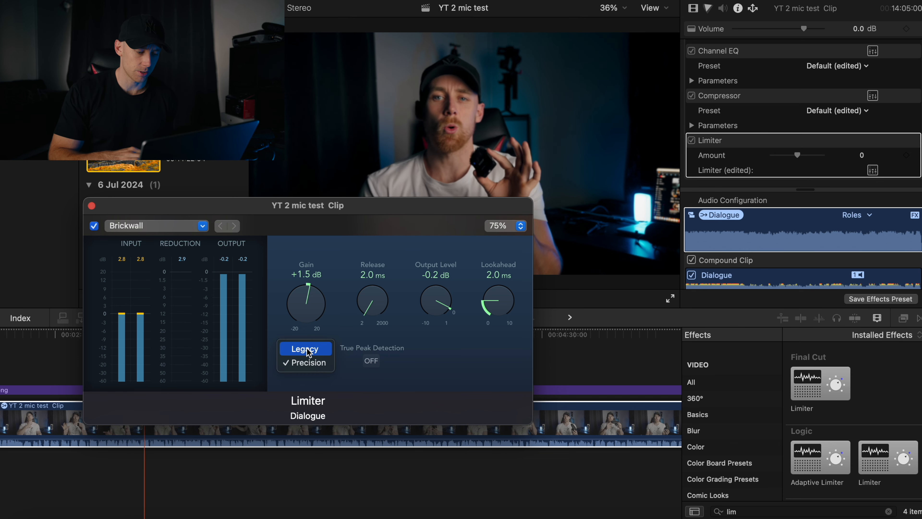
{"action": "key", "text": "Escape"}
{"action": "left_click_drag", "start_coordinate": [309, 349], "coordinate": [306, 370]}
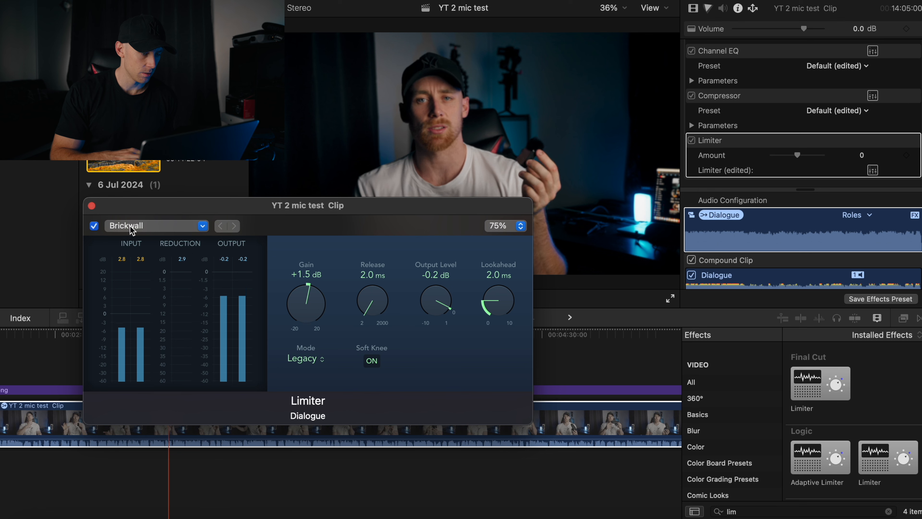
Bypass the Limiter and enable it again during playback to compare the dialogue, and close its settings
{"action": "left_click", "coordinate": [94, 226]}
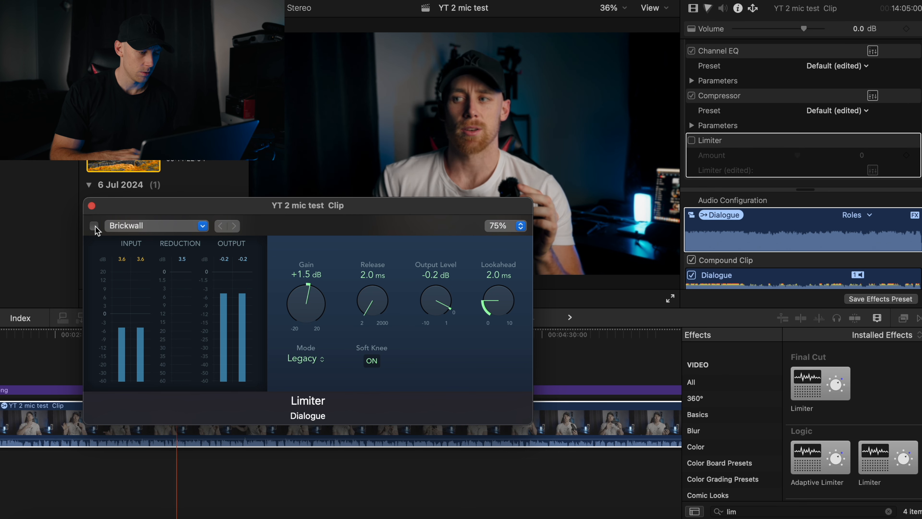
{"action": "left_click", "coordinate": [94, 226]}
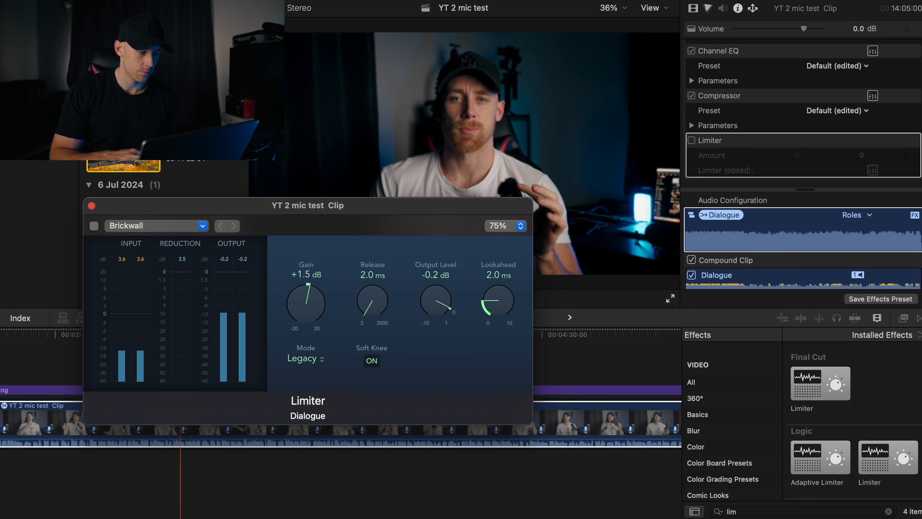
{"action": "left_click", "coordinate": [92, 206]}
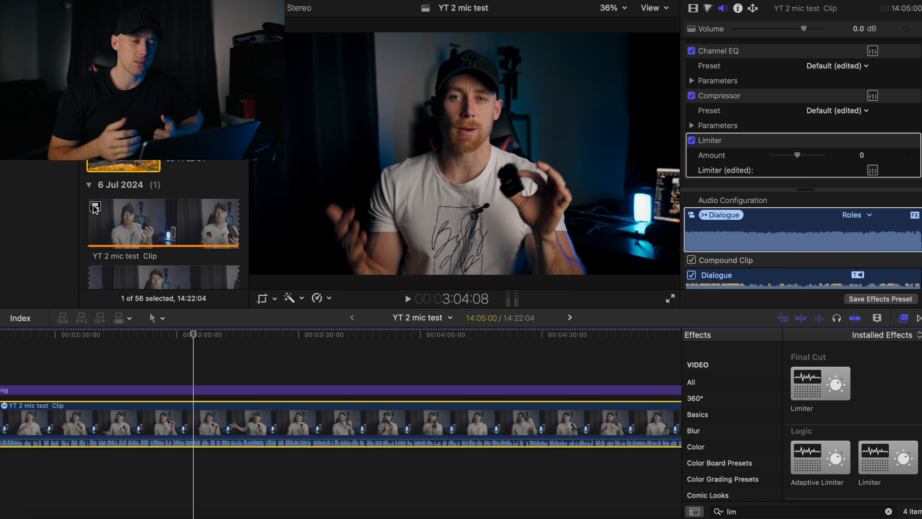
Play the clip from an earlier point and switch all audio effects off and on to compare the dialogue with and without processing
{"action": "left_click", "coordinate": [159, 333]}
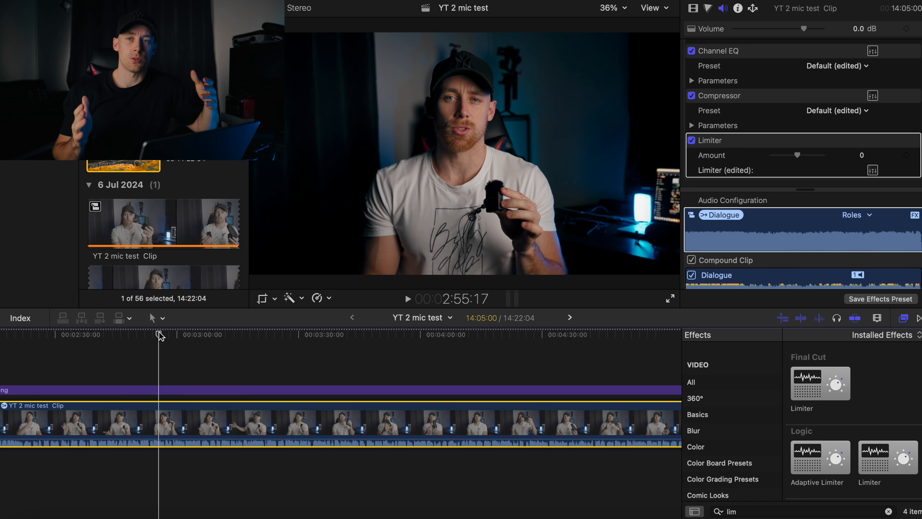
{"action": "scroll", "coordinate": [152, 336], "scroll_direction": "left", "scroll_amount": 5}
{"action": "left_click", "coordinate": [212, 336]}
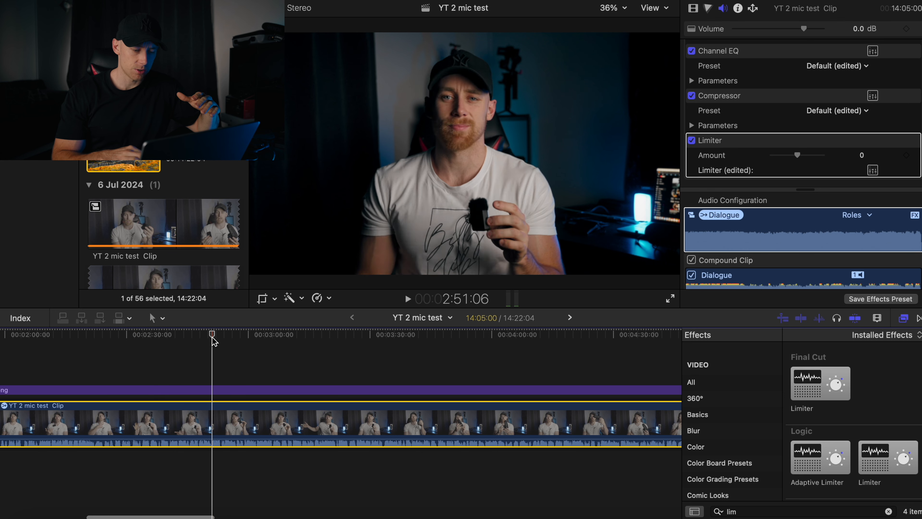
{"action": "key", "text": "space"}
{"action": "scroll", "coordinate": [809, 73], "scroll_direction": "up", "scroll_amount": 5}
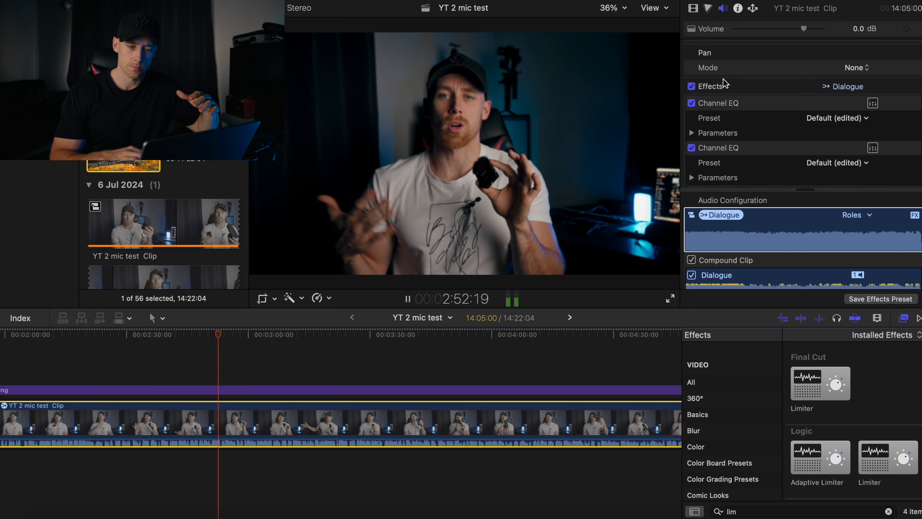
{"action": "left_click", "coordinate": [691, 86]}
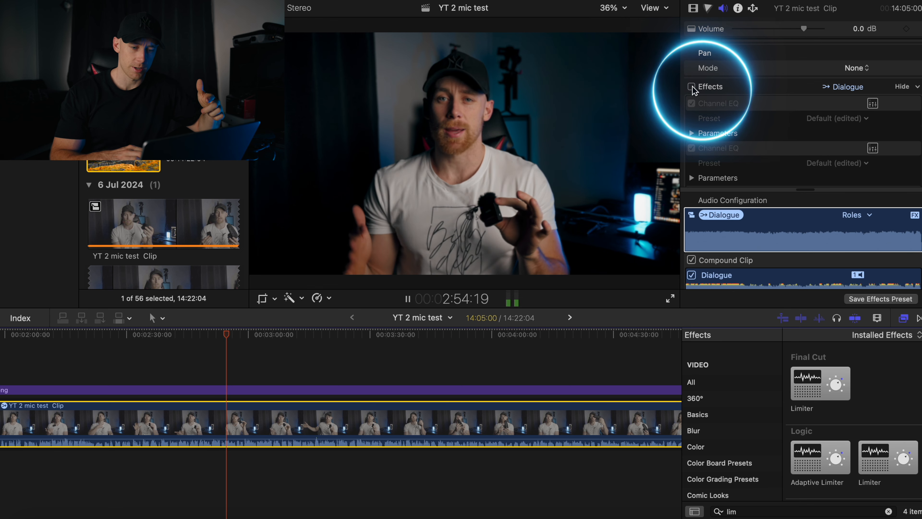
{"action": "left_click", "coordinate": [691, 87]}
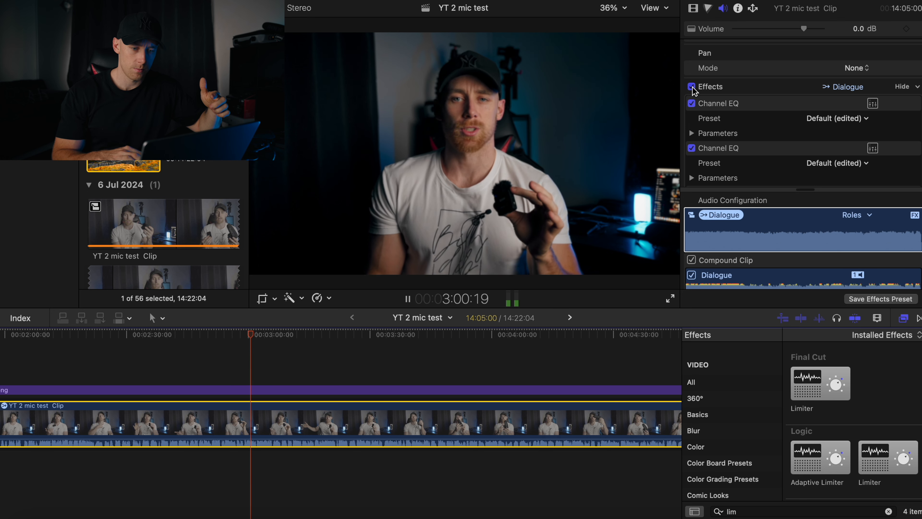
{"action": "left_click", "coordinate": [691, 86]}
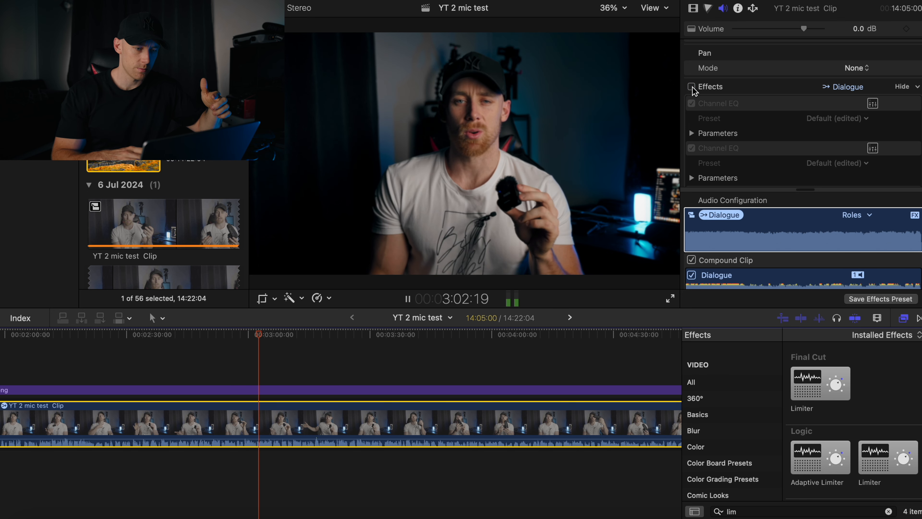
{"action": "key", "text": "space"}
{"action": "left_click", "coordinate": [692, 86]}
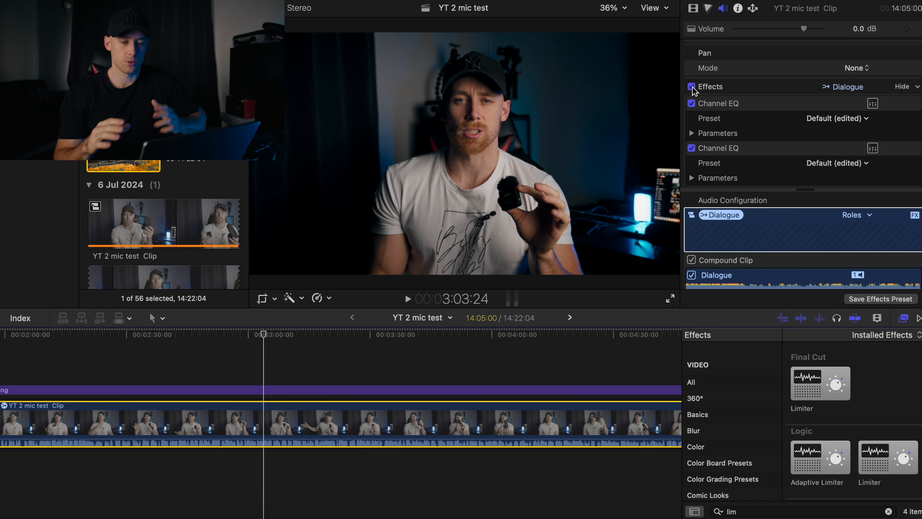
Review the order of the audio effect chain and the first Channel EQ's curve, going through both Channel EQs, the Compressor and the Limiter
{"action": "scroll", "coordinate": [727, 113], "scroll_direction": "down", "scroll_amount": 2}
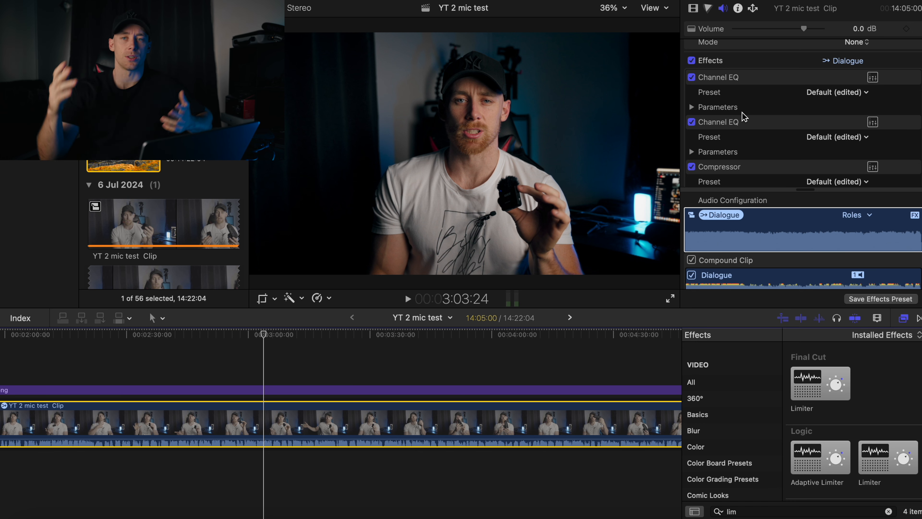
{"action": "left_click", "coordinate": [825, 80]}
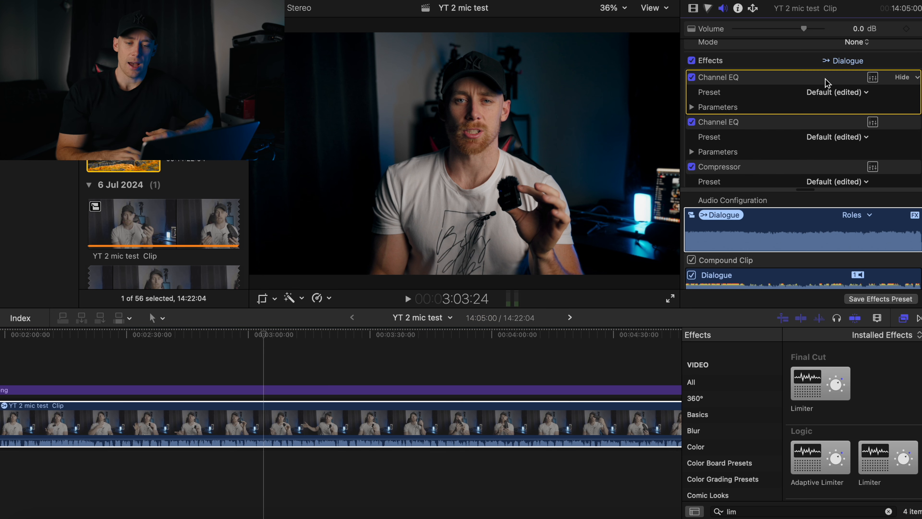
{"action": "left_click", "coordinate": [873, 77]}
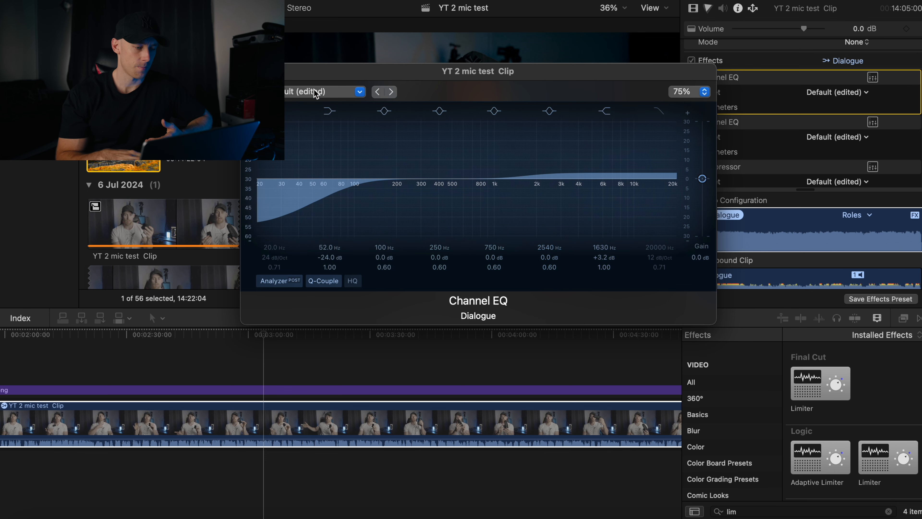
{"action": "key", "text": "super+w"}
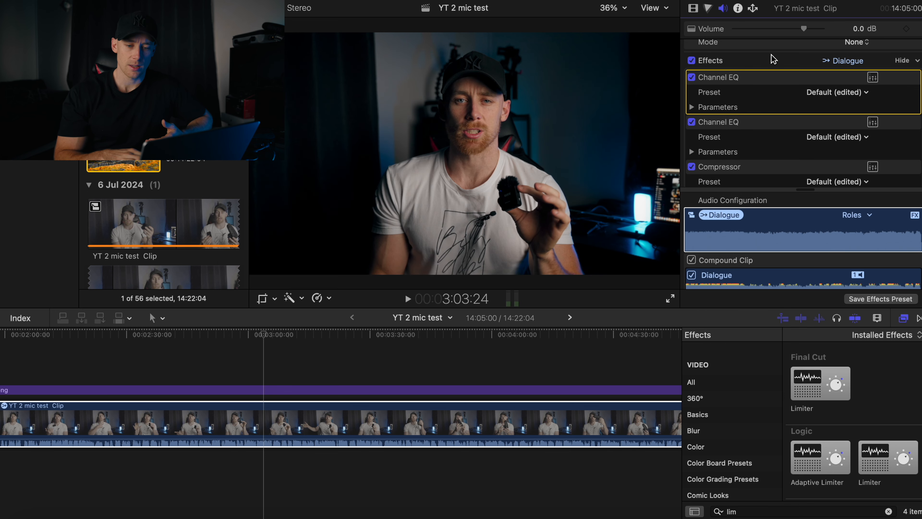
{"action": "left_click", "coordinate": [872, 122]}
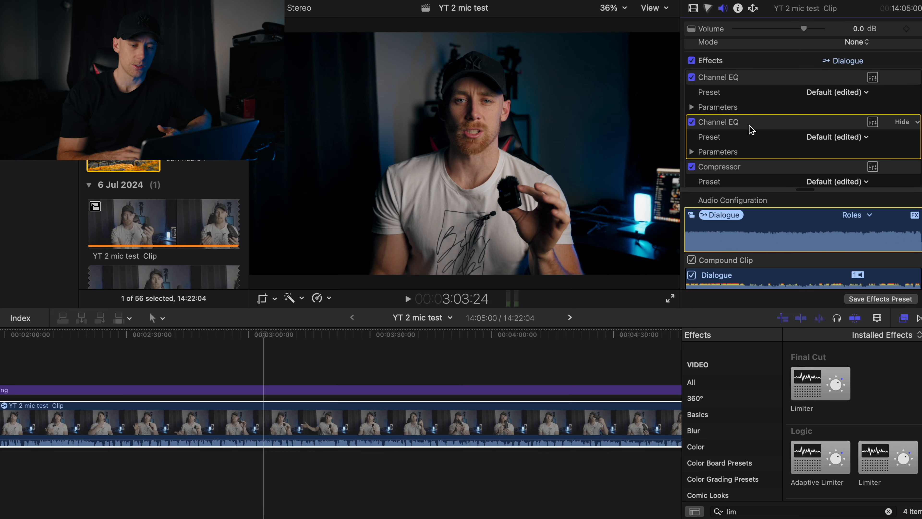
{"action": "left_click", "coordinate": [752, 76]}
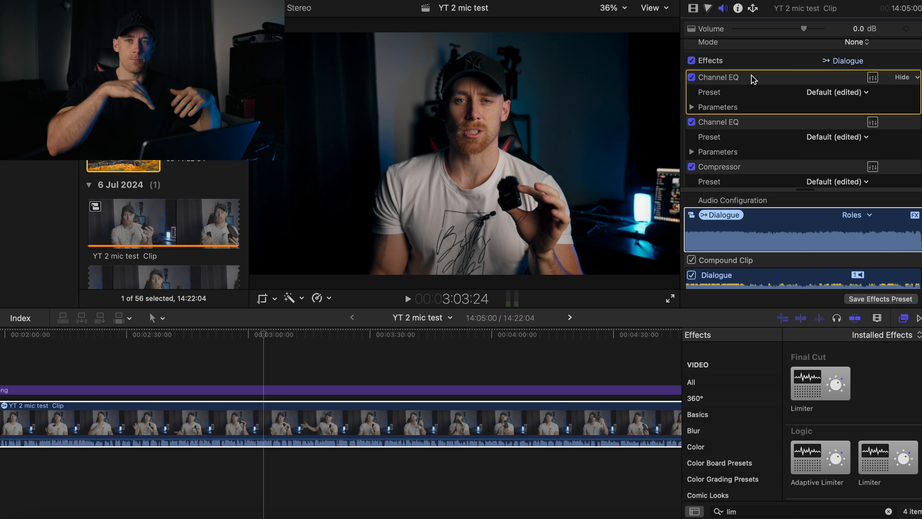
{"action": "scroll", "coordinate": [772, 121], "scroll_direction": "down", "scroll_amount": 2}
{"action": "scroll", "coordinate": [773, 121], "scroll_direction": "down", "scroll_amount": 2}
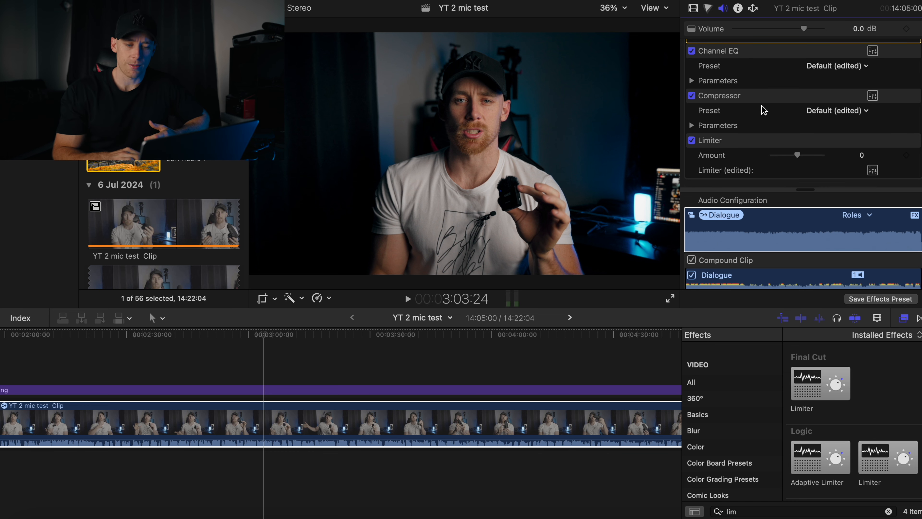
{"action": "left_click", "coordinate": [758, 96]}
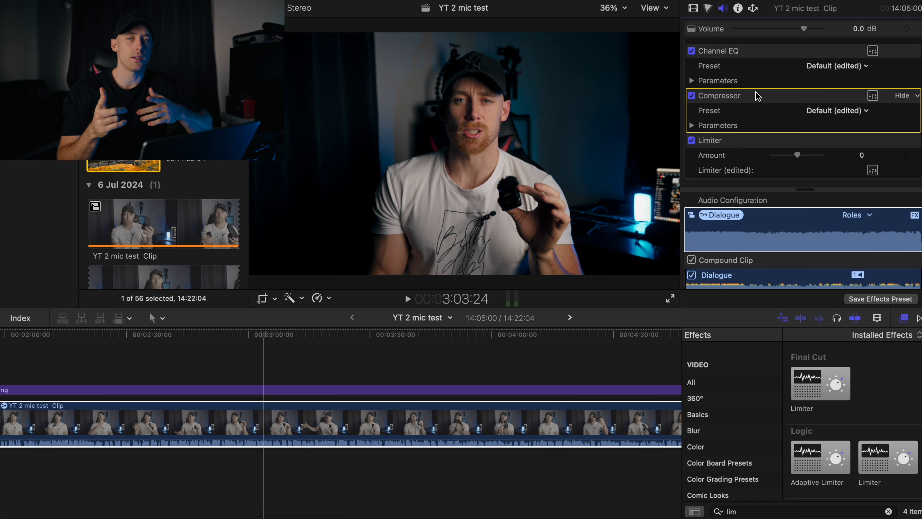
{"action": "scroll", "coordinate": [756, 91], "scroll_direction": "up", "scroll_amount": 2}
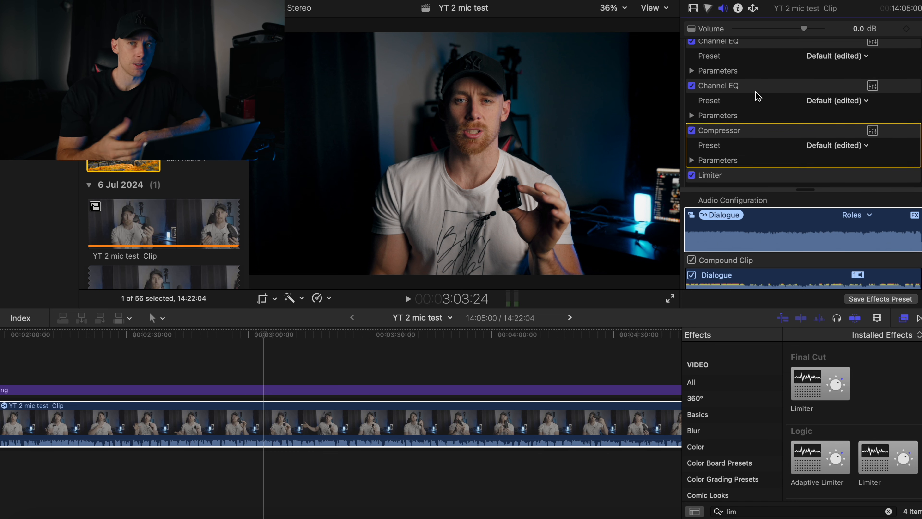
{"action": "scroll", "coordinate": [756, 92], "scroll_direction": "down", "scroll_amount": 2}
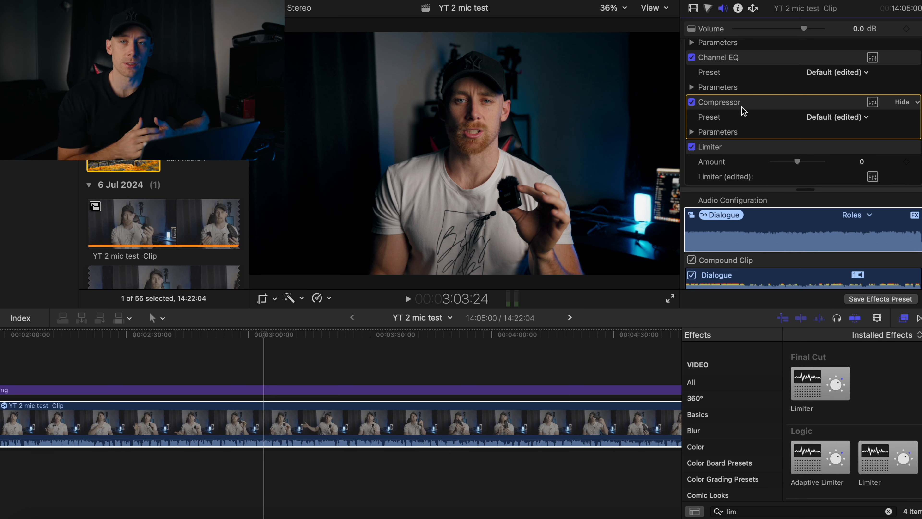
{"action": "scroll", "coordinate": [741, 107], "scroll_direction": "down", "scroll_amount": 1}
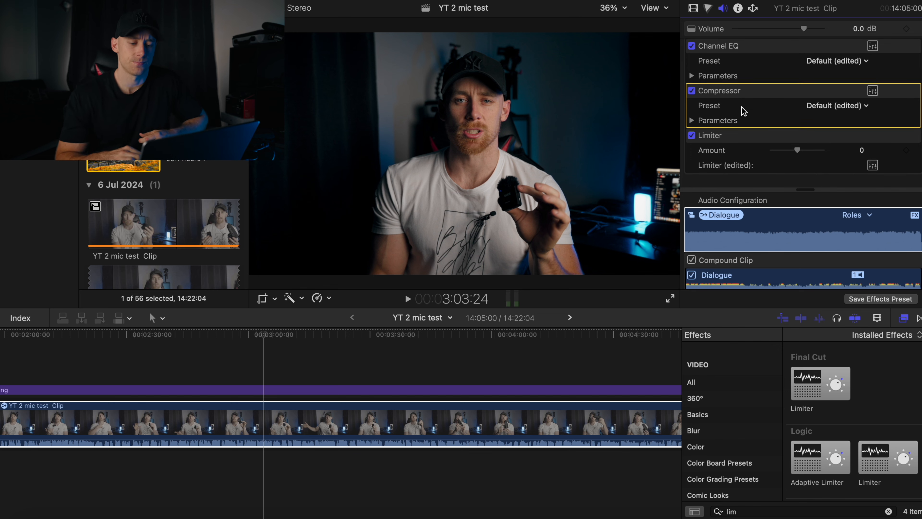
{"action": "left_click", "coordinate": [731, 143]}
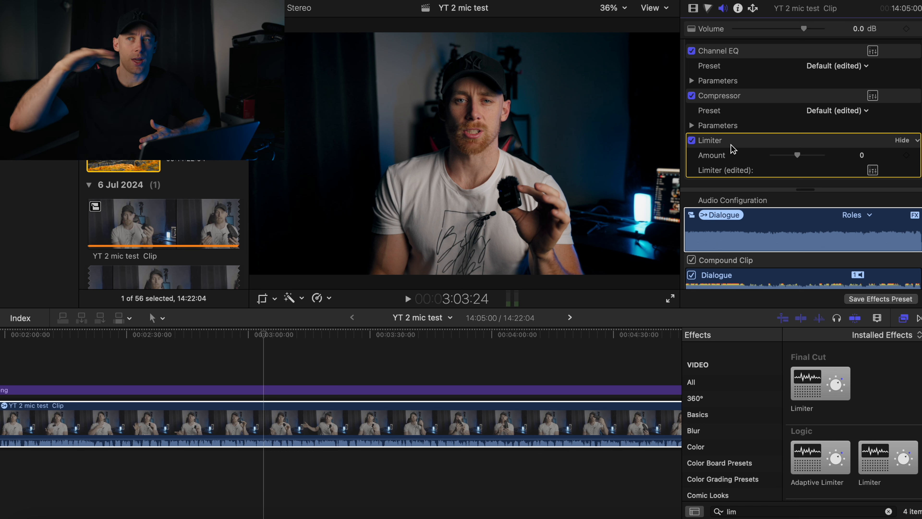
Play a short stretch of the processed dialogue and review the compound clip's audio settings from the Limiter back up to Voice Isolation
{"action": "left_click", "coordinate": [209, 340]}
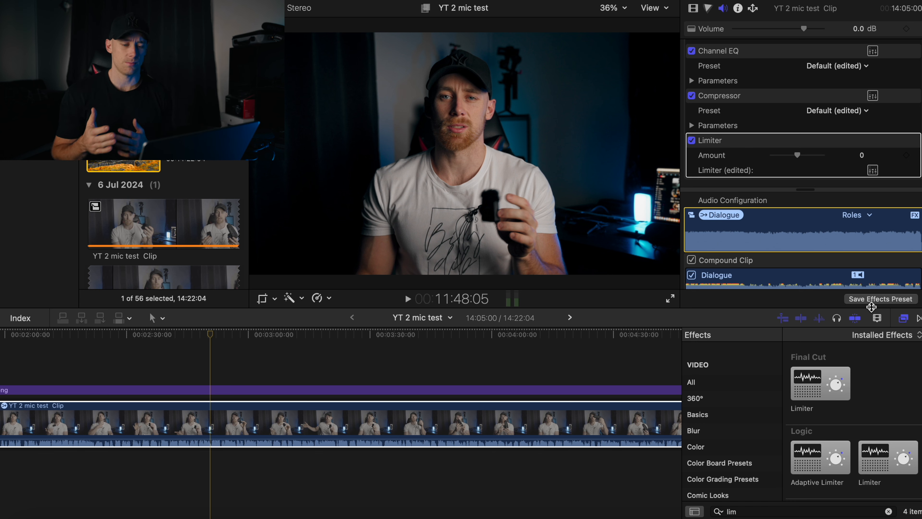
{"action": "left_click", "coordinate": [480, 443]}
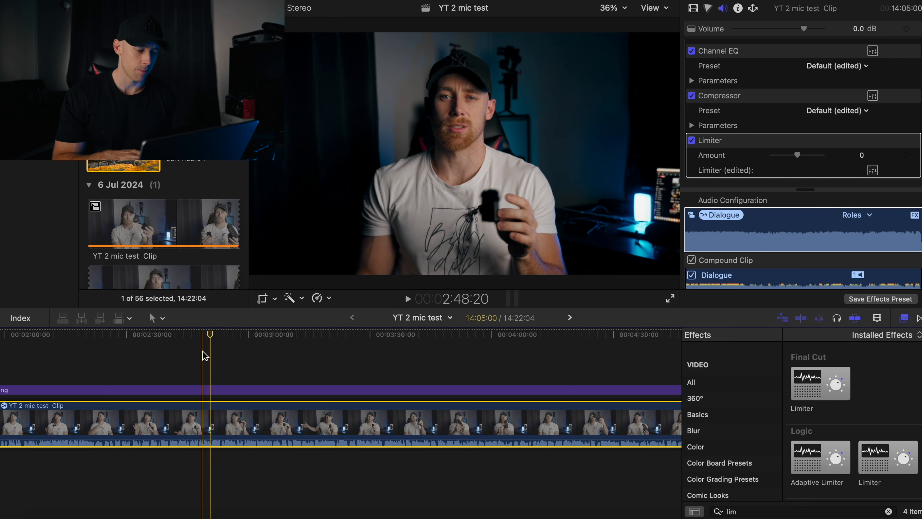
{"action": "key", "text": "space"}
{"action": "key", "text": "space"}
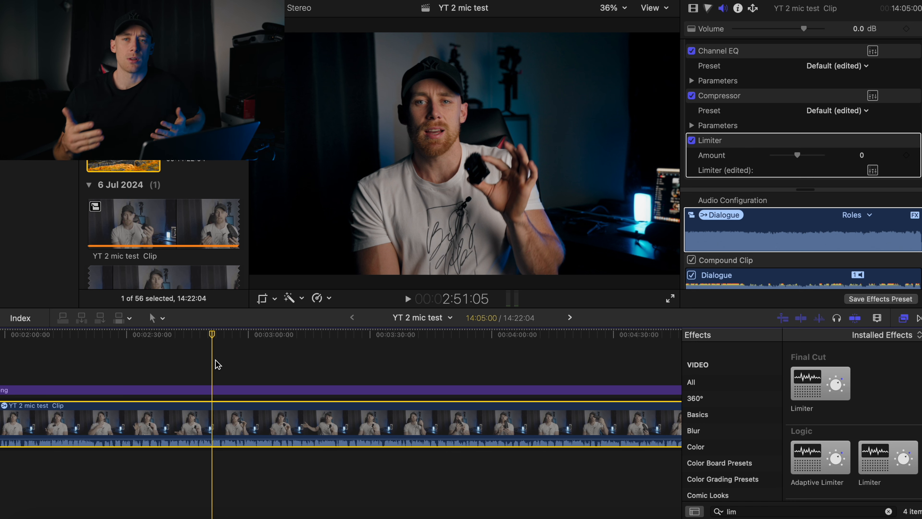
{"action": "left_click", "coordinate": [735, 142]}
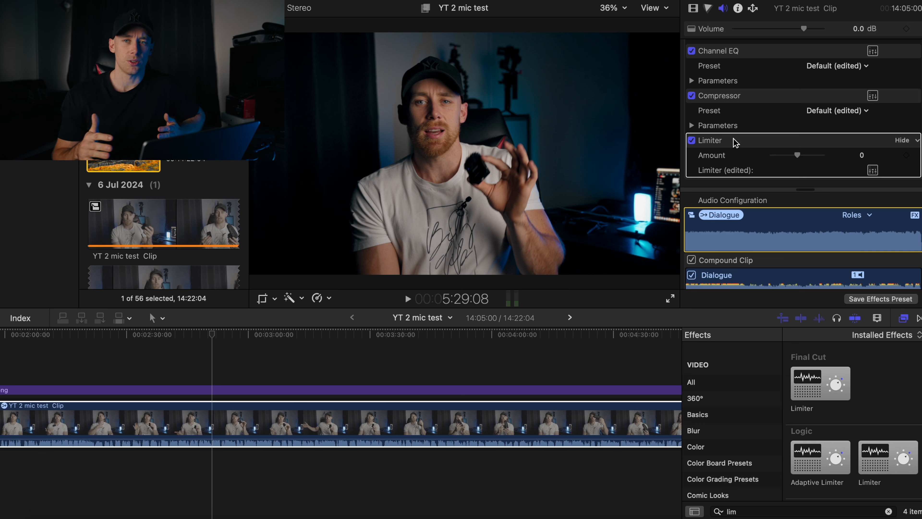
{"action": "left_click", "coordinate": [215, 347]}
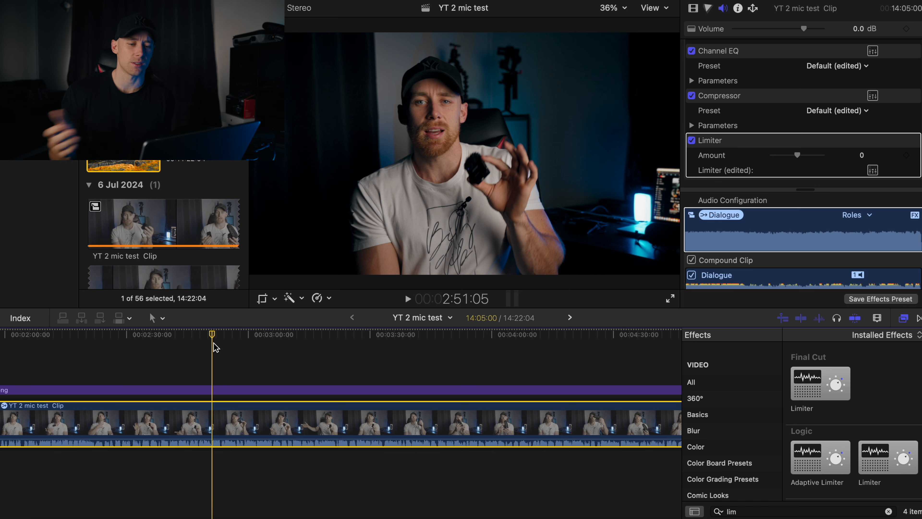
{"action": "scroll", "coordinate": [819, 115], "scroll_direction": "up", "scroll_amount": 5}
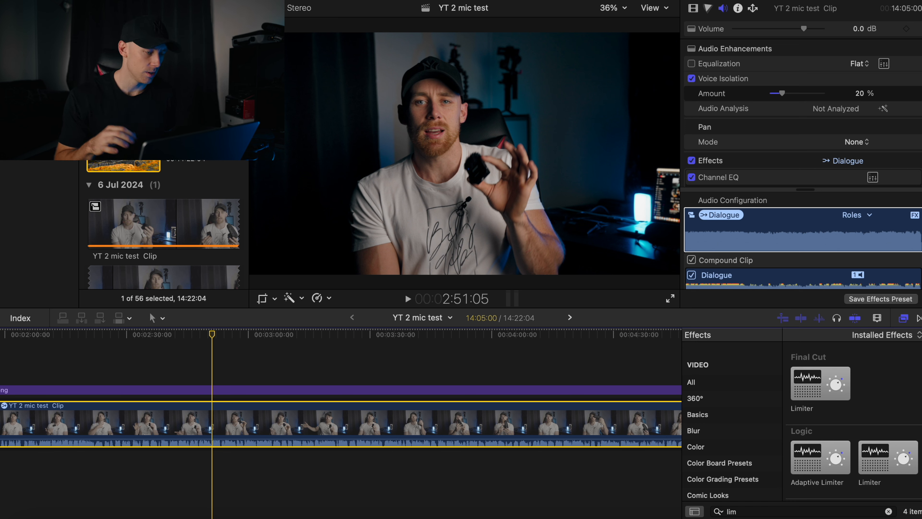
{"action": "scroll", "coordinate": [164, 224], "scroll_direction": "up", "scroll_amount": 3}
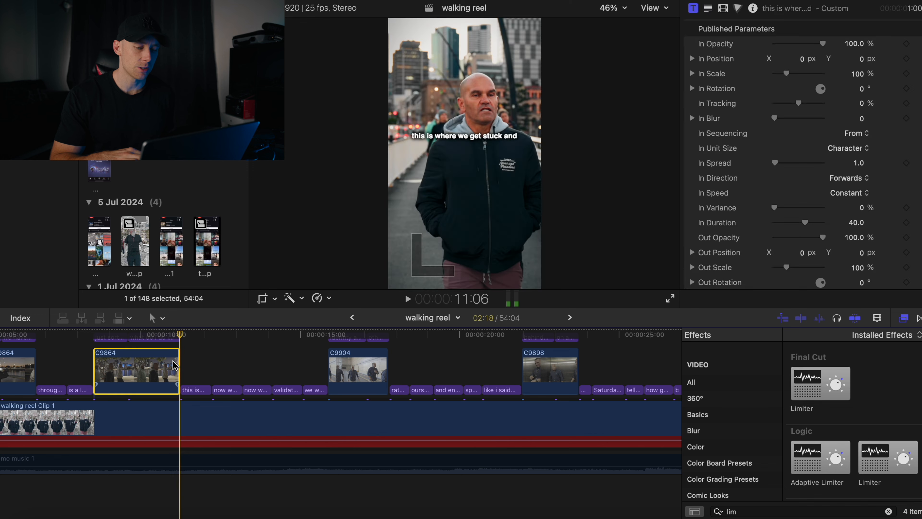
Play the walking reel project and select the dialogue compound clip to examine its unprocessed audio
{"action": "left_click", "coordinate": [173, 365]}
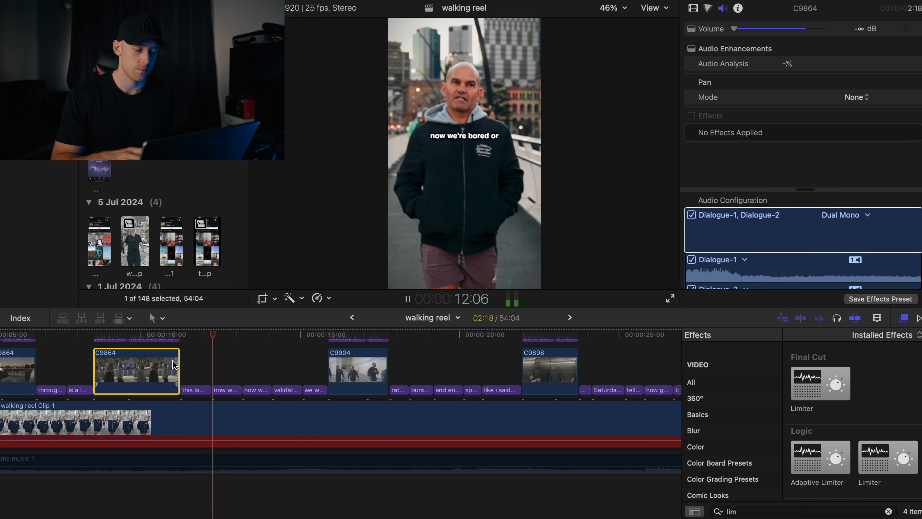
{"action": "left_click", "coordinate": [198, 429]}
{"action": "key", "text": "space"}
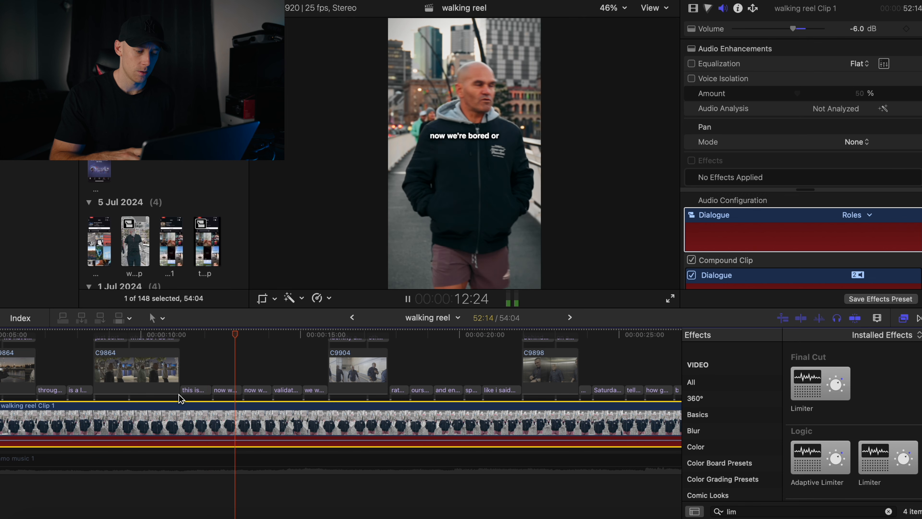
{"action": "key", "text": "space"}
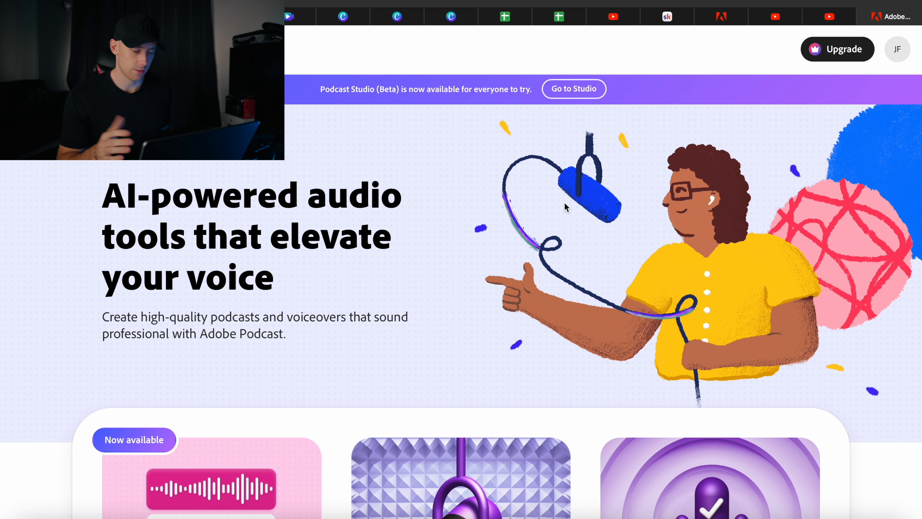
Open Enhance Speech on the Adobe Podcast site and upload walking reel audio.wav for enhancement
{"action": "scroll", "coordinate": [428, 183], "scroll_direction": "down", "scroll_amount": 7}
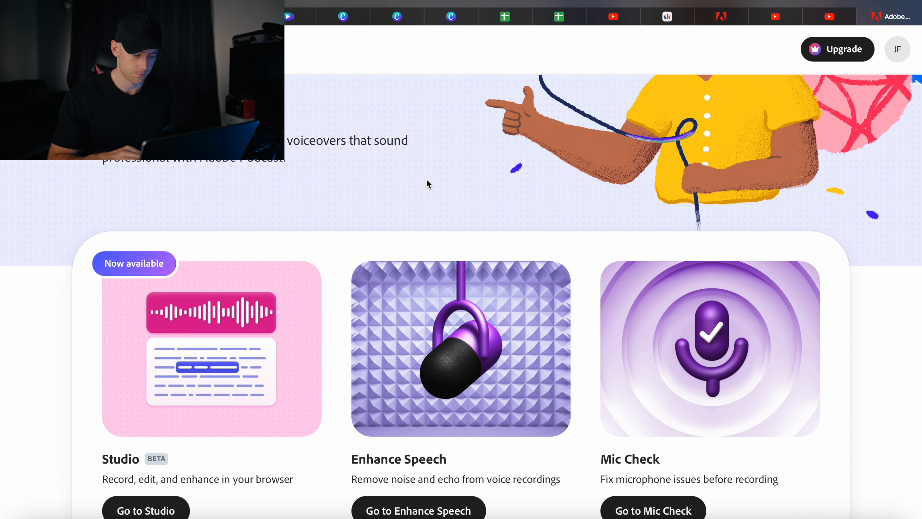
{"action": "left_click", "coordinate": [435, 437]}
{"action": "left_click_drag", "start_coordinate": [434, 435], "coordinate": [563, 280]}
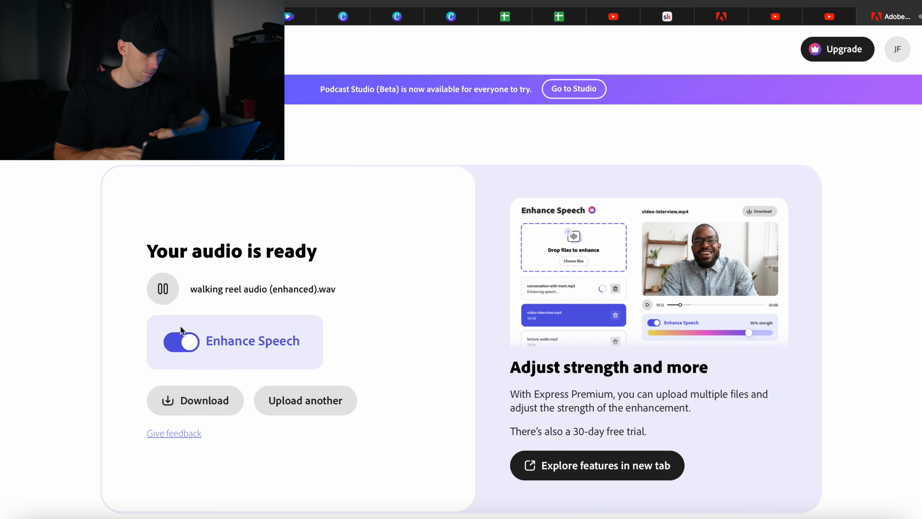
Switch Enhance Speech off and on during playback to compare the original and enhanced walking reel audio
{"action": "left_click", "coordinate": [189, 347]}
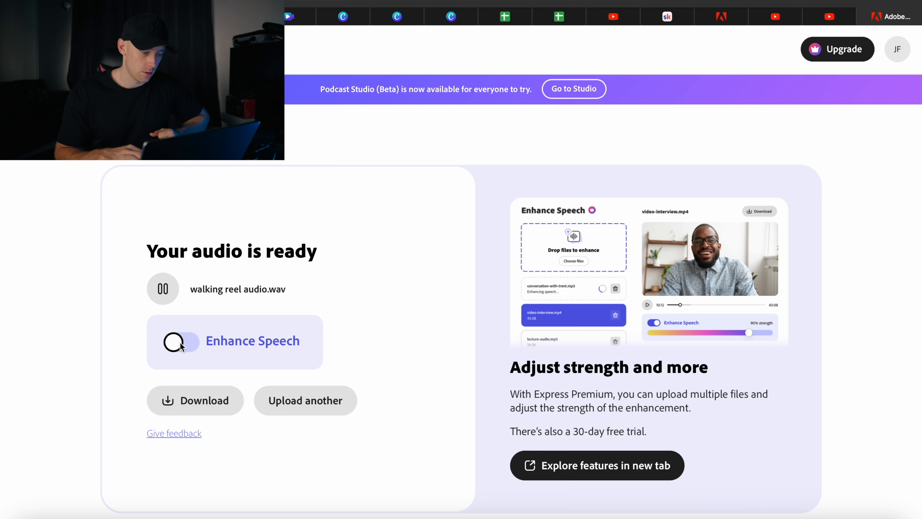
{"action": "left_click", "coordinate": [180, 347]}
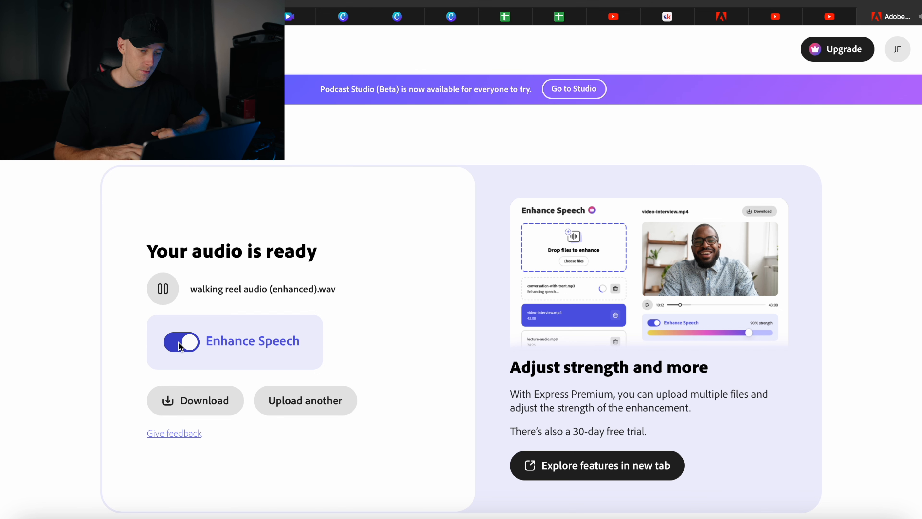
{"action": "left_click", "coordinate": [189, 345]}
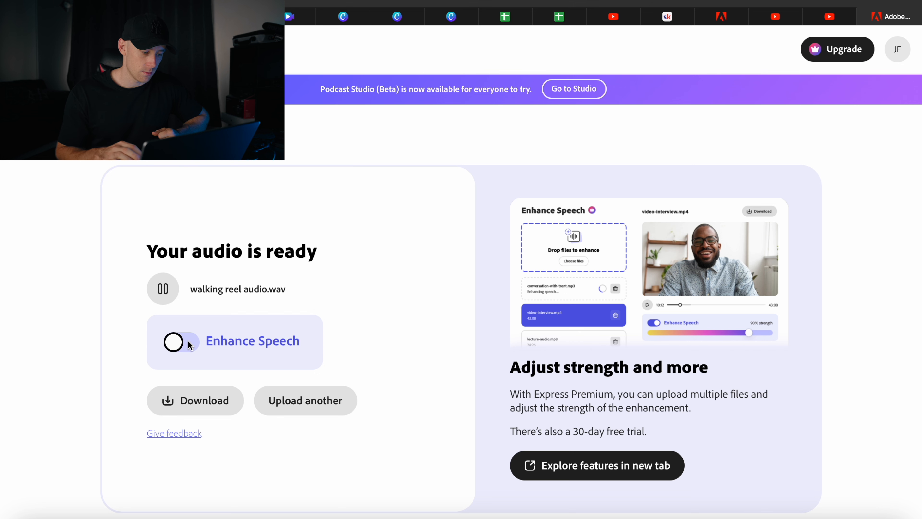
{"action": "left_click", "coordinate": [184, 347]}
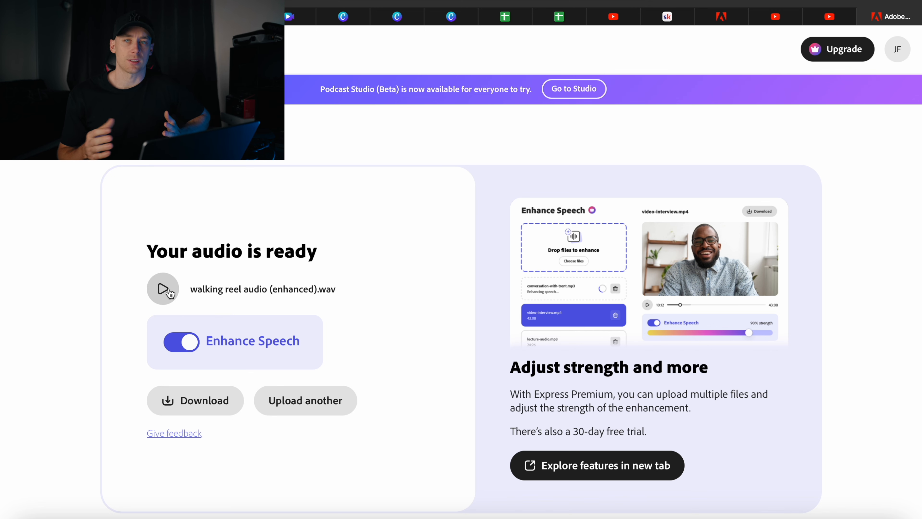
Switch back to Final Cut Pro and add the downloaded walking reel audio (enhanced) file beneath the compound clip near 2:30
{"action": "left_click", "coordinate": [606, 515]}
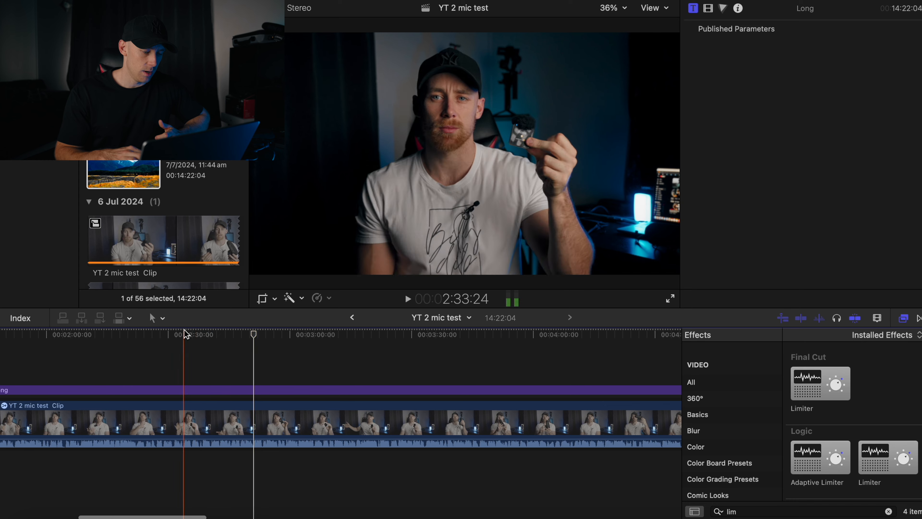
{"action": "left_click", "coordinate": [184, 334]}
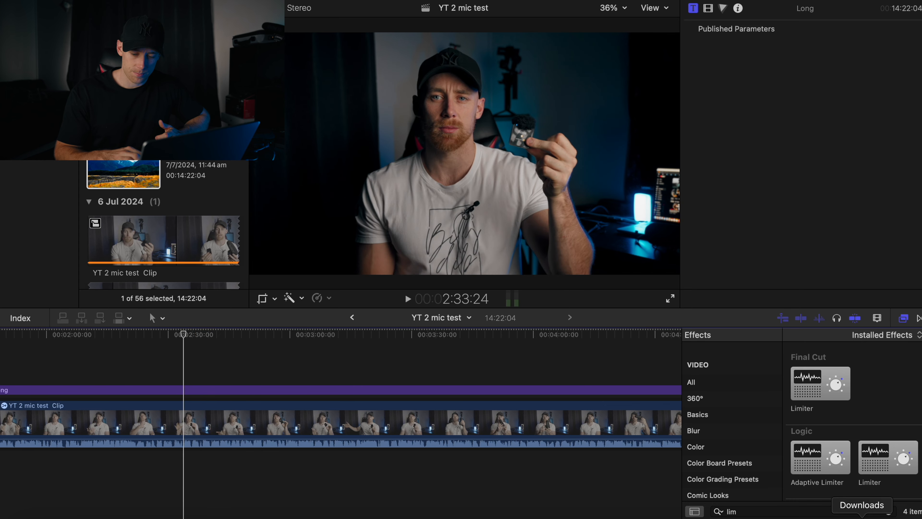
{"action": "left_click", "coordinate": [862, 512]}
{"action": "left_click_drag", "start_coordinate": [374, 144], "coordinate": [213, 449]}
Paste both Channel EQs, the Compressor, Limiter and Voice Isolation onto the enhanced audio clip, and turn its Voice Isolation off
{"action": "key", "text": "shift+super+v"}
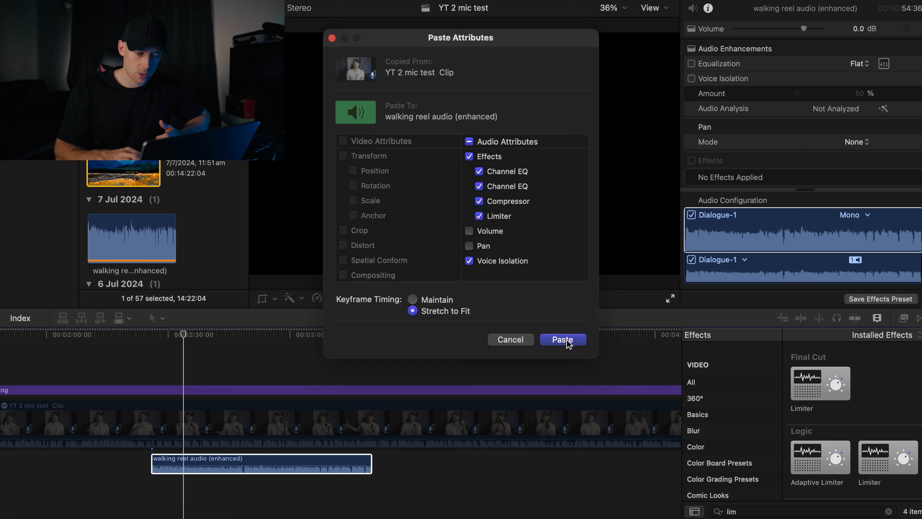
{"action": "left_click", "coordinate": [563, 339]}
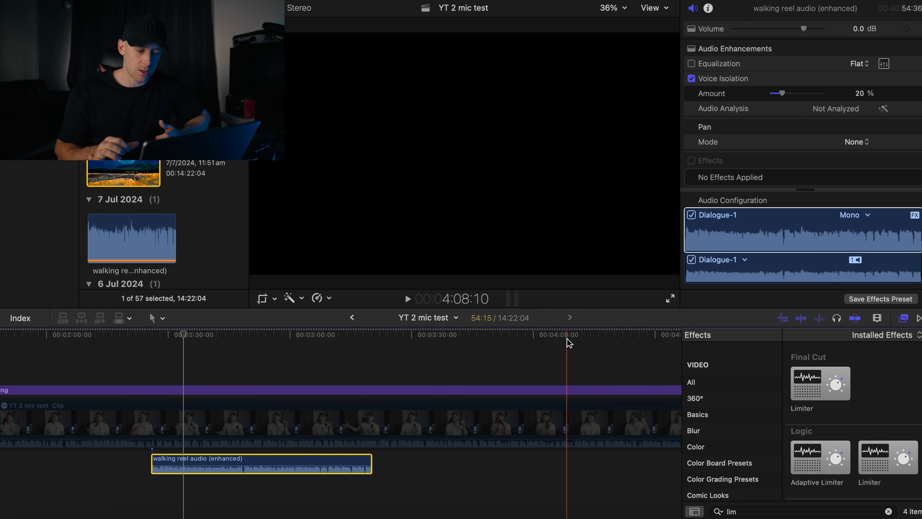
{"action": "left_click", "coordinate": [691, 78]}
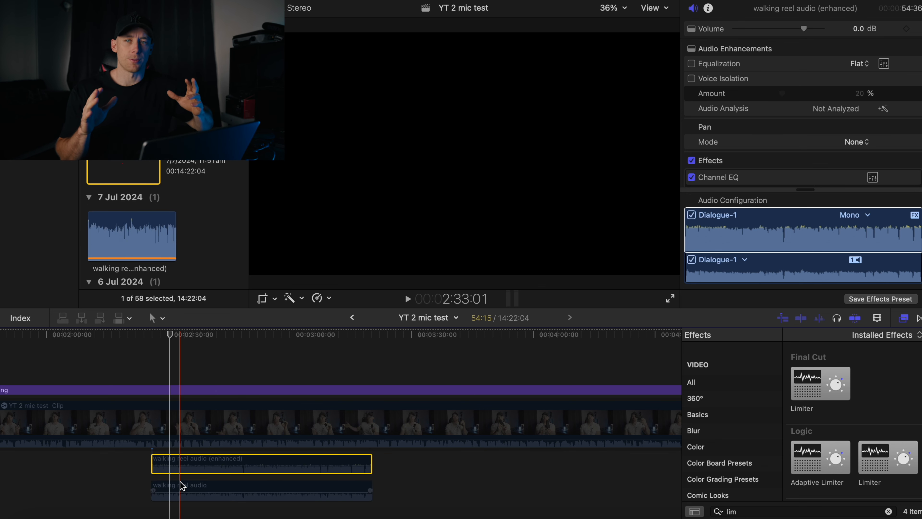
Play the original walking reel audio, disable it, and enable and play the enhanced clip to compare the two
{"action": "left_click", "coordinate": [180, 482]}
{"action": "key", "text": "space"}
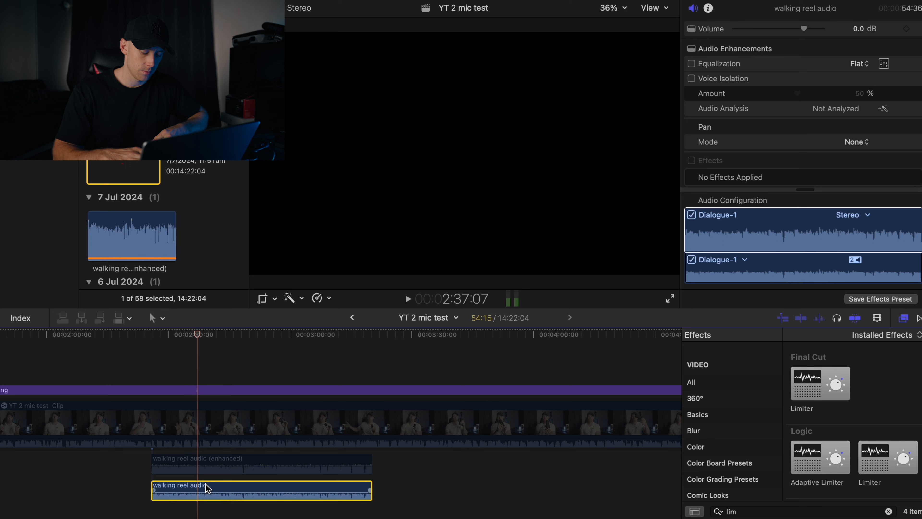
{"action": "key", "text": "v"}
{"action": "left_click", "coordinate": [202, 454]}
{"action": "key", "text": "v"}
{"action": "key", "text": "space"}
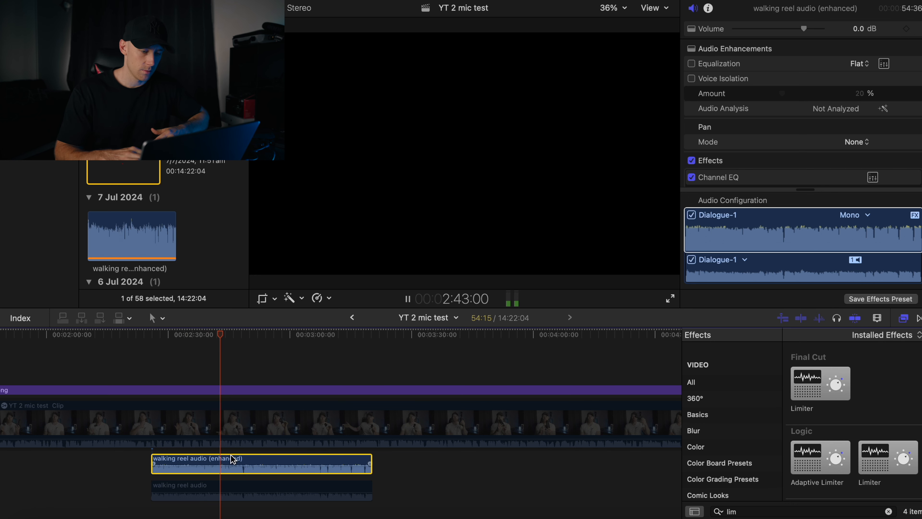
{"action": "key", "text": "space"}
Play the enhanced clip with all its audio effects switched off and on again to compare the dialogue
{"action": "left_click", "coordinate": [206, 458]}
{"action": "scroll", "coordinate": [791, 156], "scroll_direction": "down", "scroll_amount": 5}
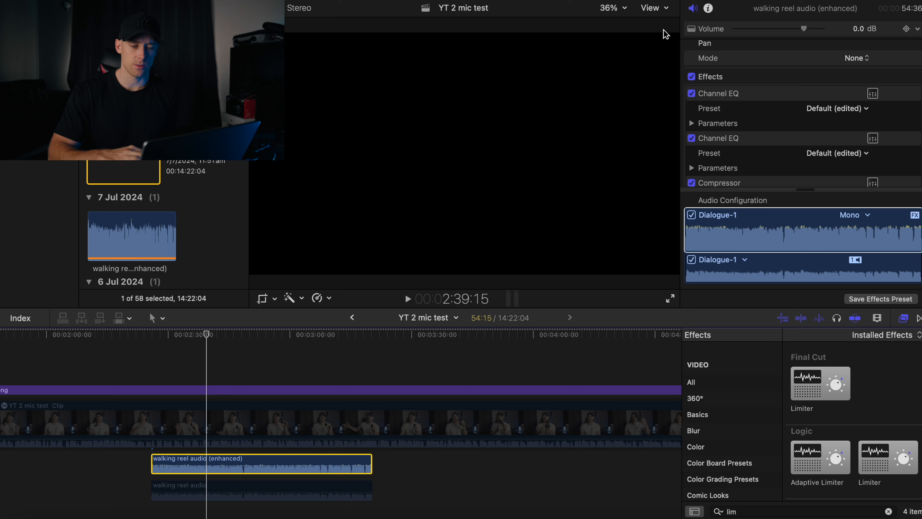
{"action": "left_click", "coordinate": [691, 77]}
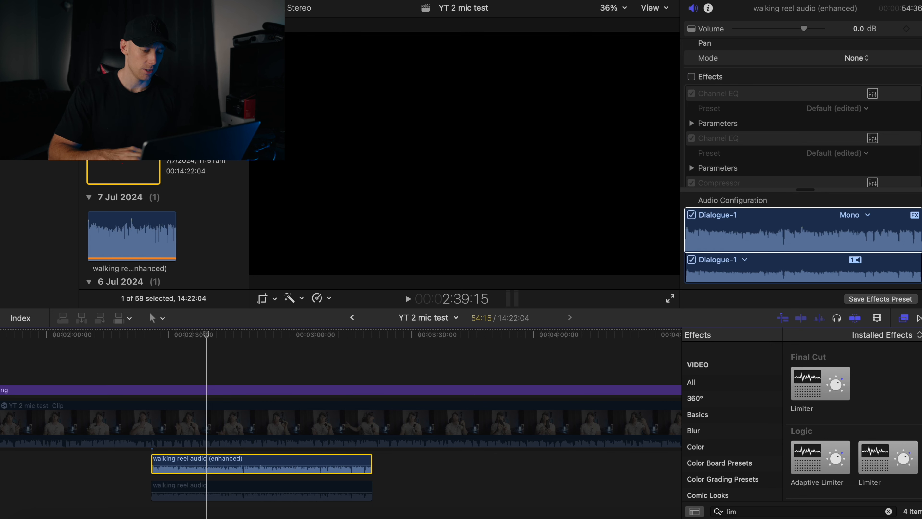
{"action": "key", "text": "space"}
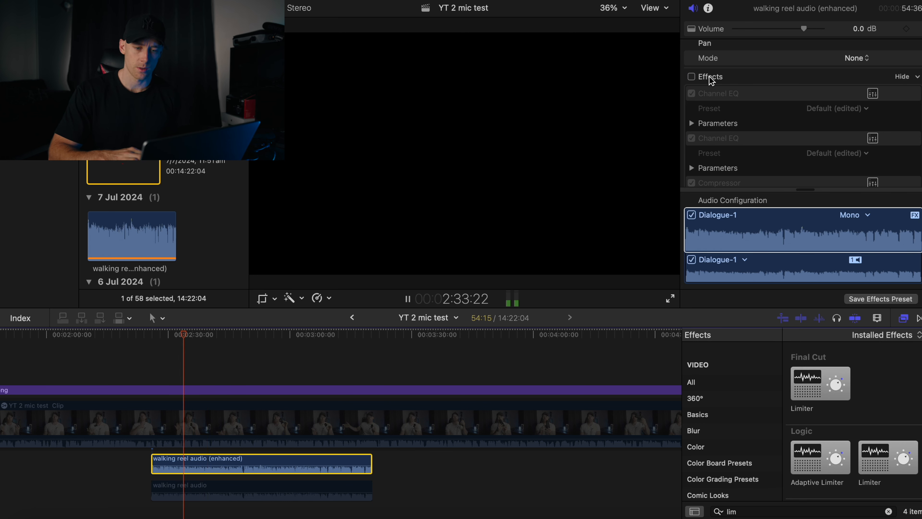
{"action": "left_click", "coordinate": [691, 77]}
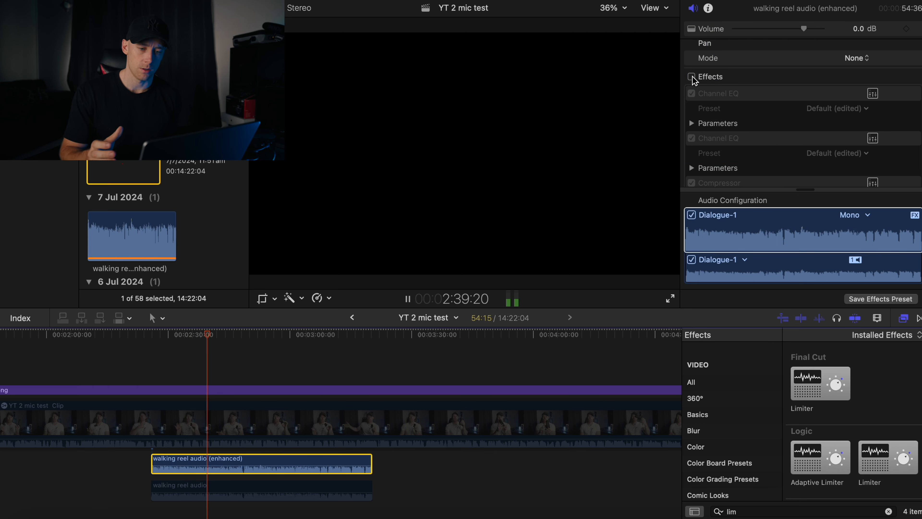
{"action": "left_click", "coordinate": [691, 76]}
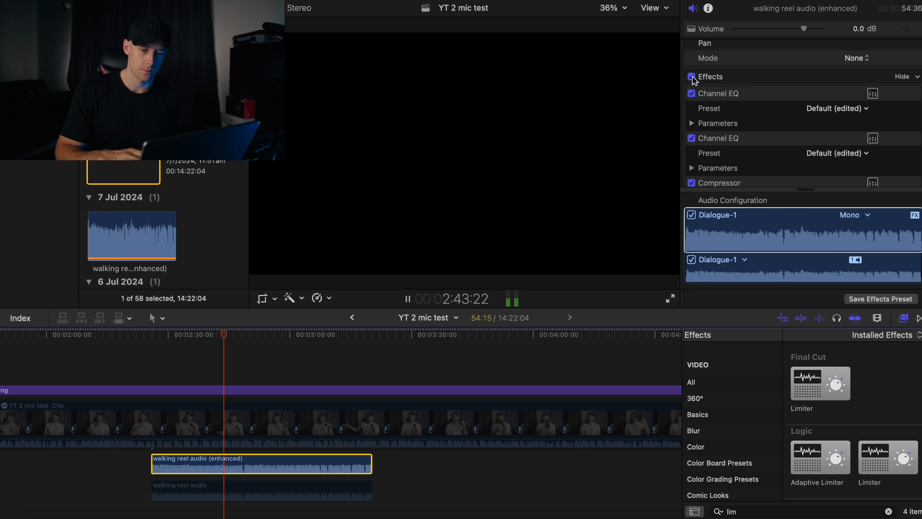
{"action": "key", "text": "space"}
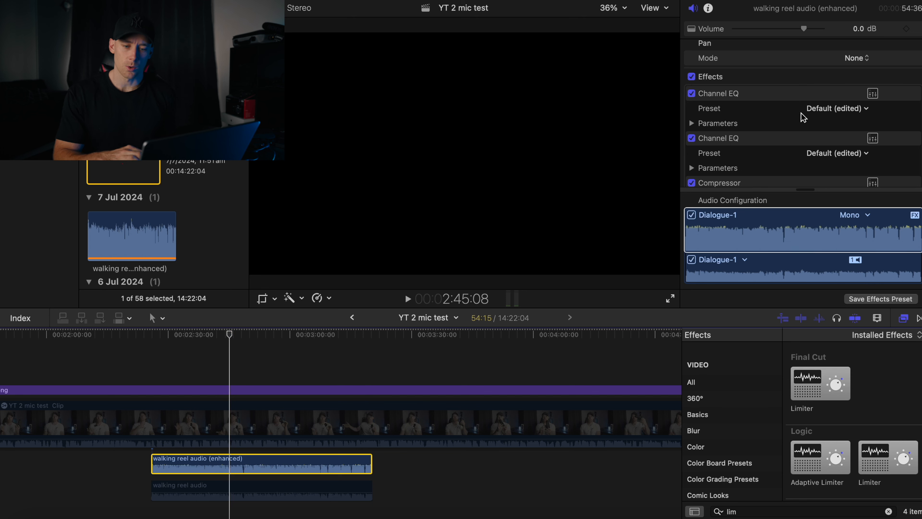
Raise the high shelf of the enhanced clip's first Channel EQ to +6.3 dB at 1900 Hz and close the EQ
{"action": "scroll", "coordinate": [801, 116], "scroll_direction": "down", "scroll_amount": 2}
{"action": "left_click", "coordinate": [873, 66]}
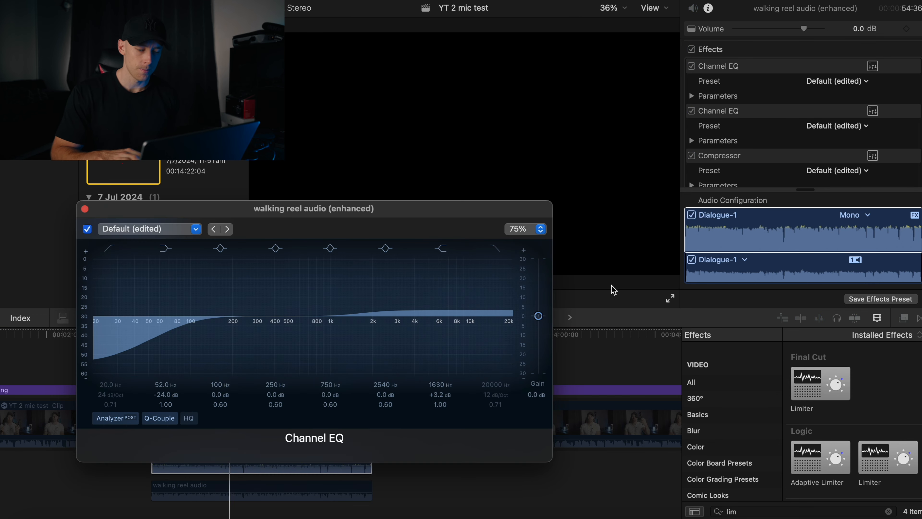
{"action": "left_click_drag", "start_coordinate": [397, 212], "coordinate": [386, 98]}
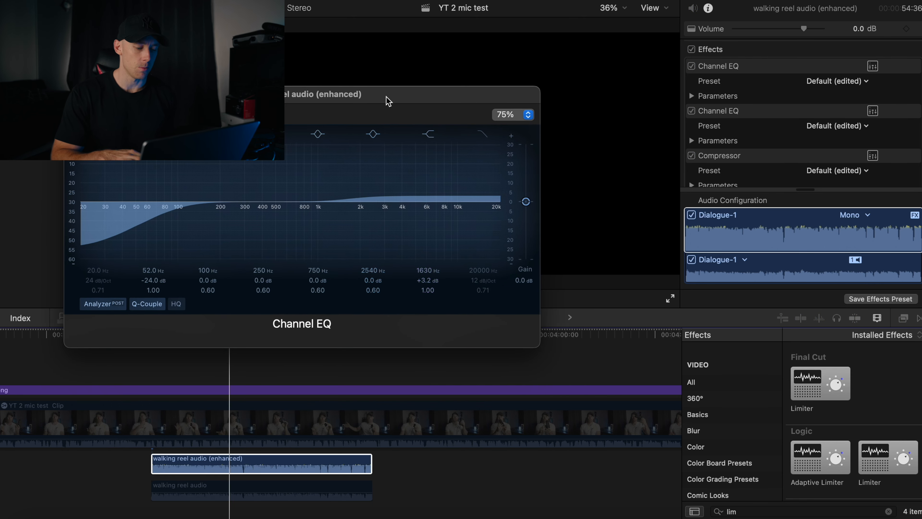
{"action": "left_click_drag", "start_coordinate": [349, 196], "coordinate": [360, 195]}
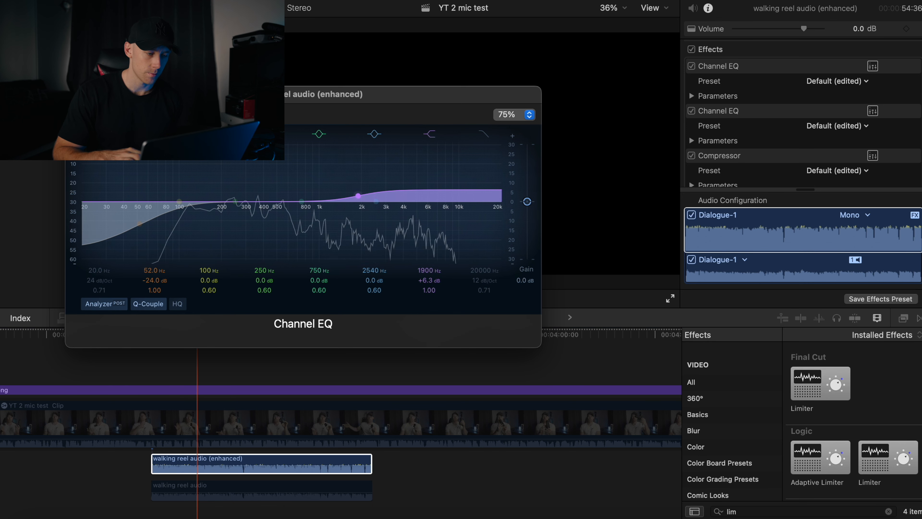
{"action": "left_click", "coordinate": [750, 56]}
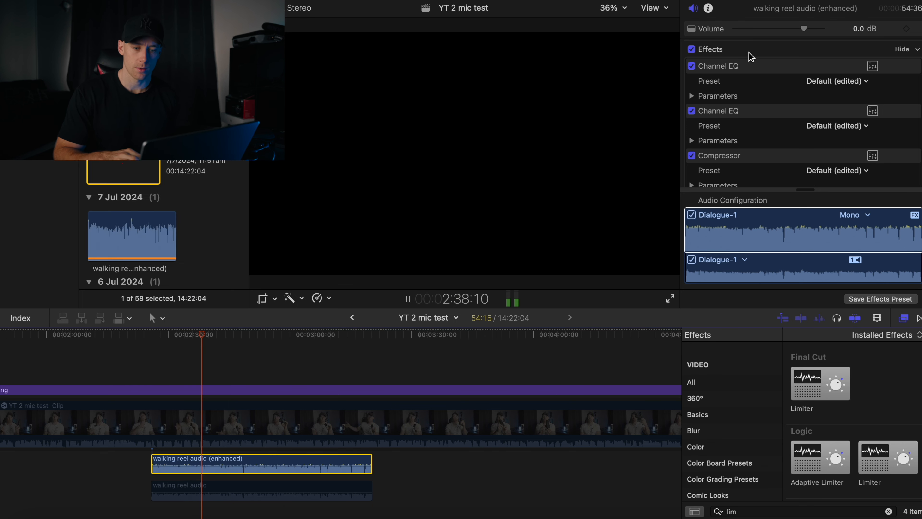
Bypass and re-enable the enhanced clip's effects repeatedly during playback to judge the adjusted Channel EQ, and stop playback
{"action": "left_click", "coordinate": [692, 50]}
{"action": "left_click", "coordinate": [691, 50]}
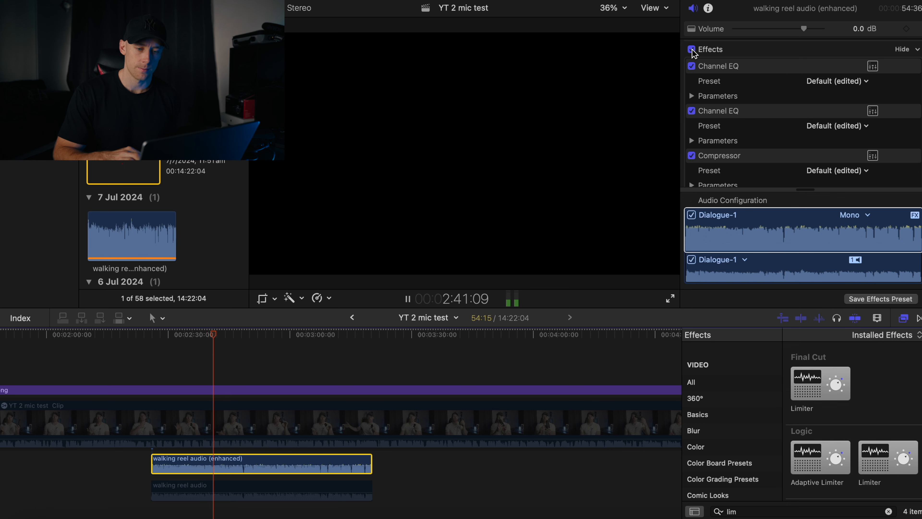
{"action": "left_click", "coordinate": [692, 49]}
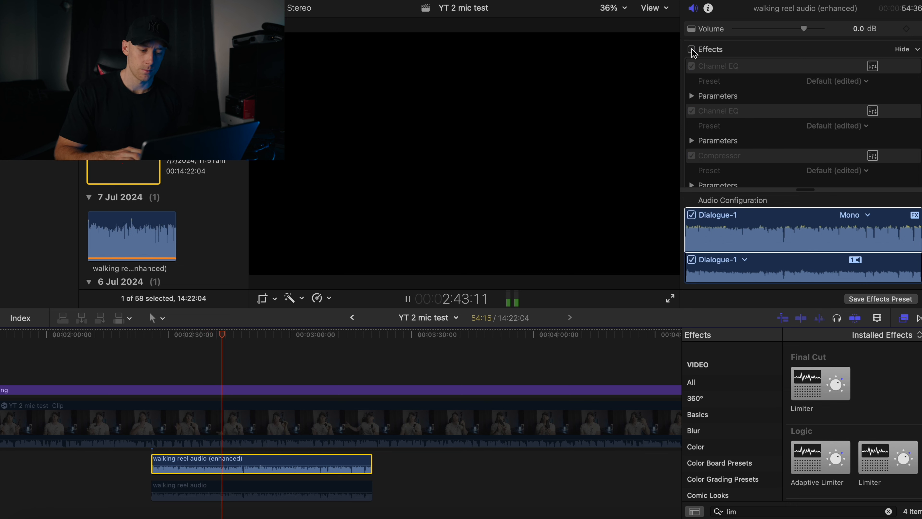
{"action": "left_click", "coordinate": [691, 50]}
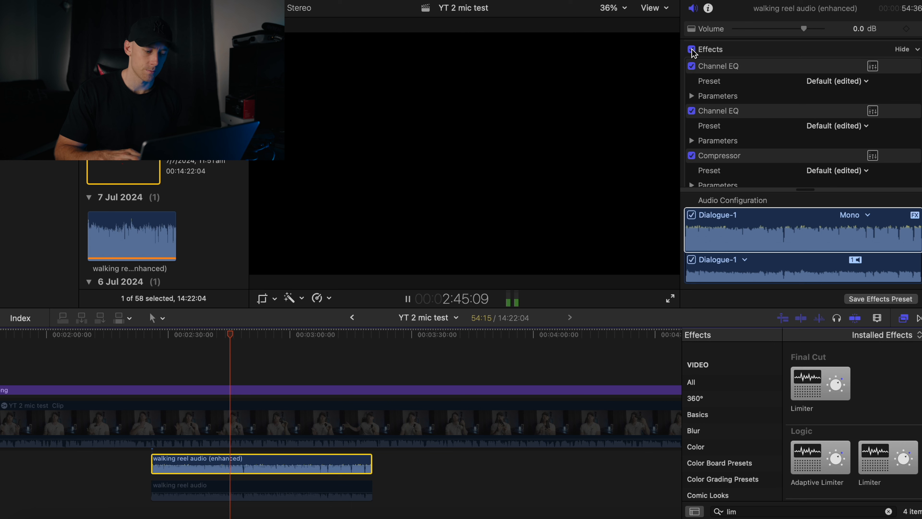
{"action": "key", "text": "space"}
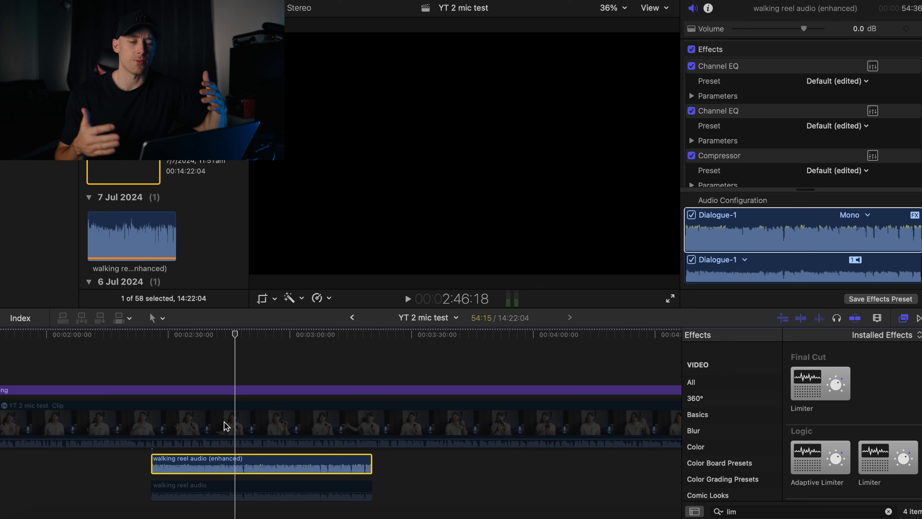
{"action": "left_click", "coordinate": [239, 351]}
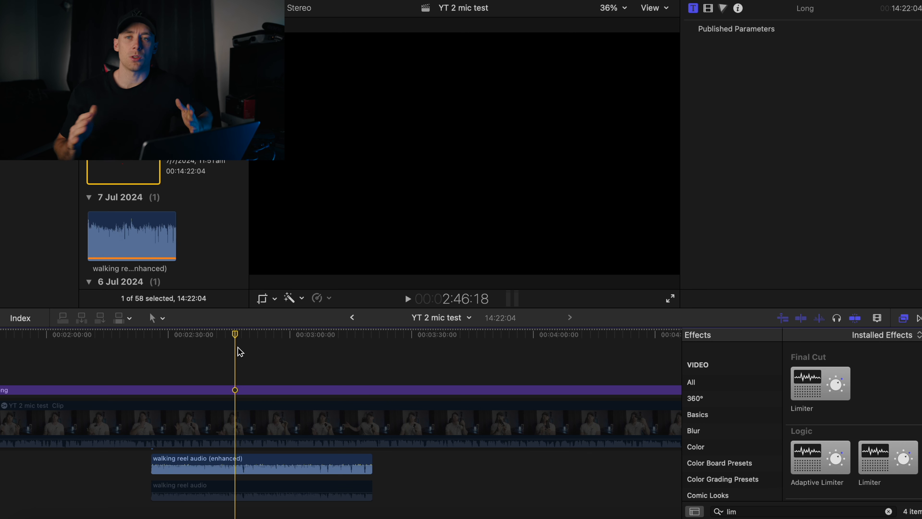
{"action": "key", "text": "space"}
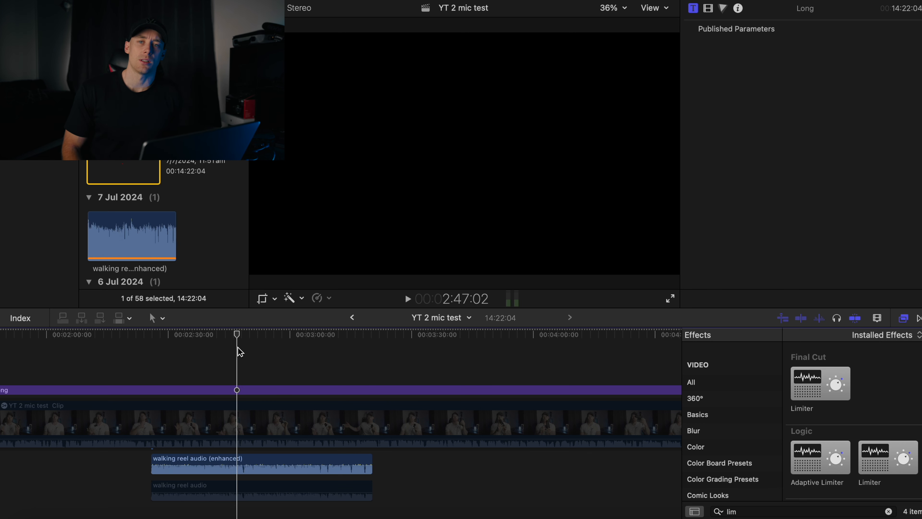